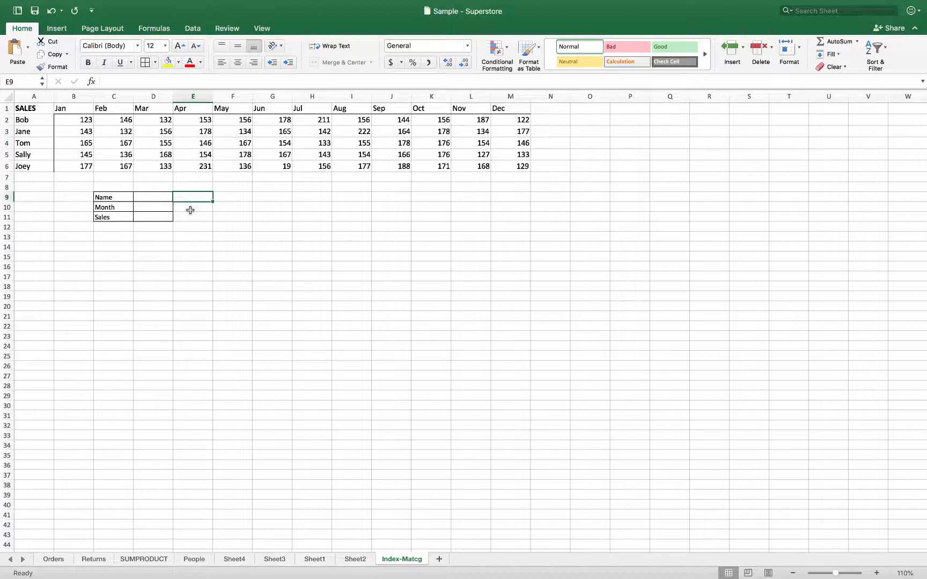
Enter a MATCH formula in E9 with lookup value D9, lookup array A2:A6 and match type 0
type("=")
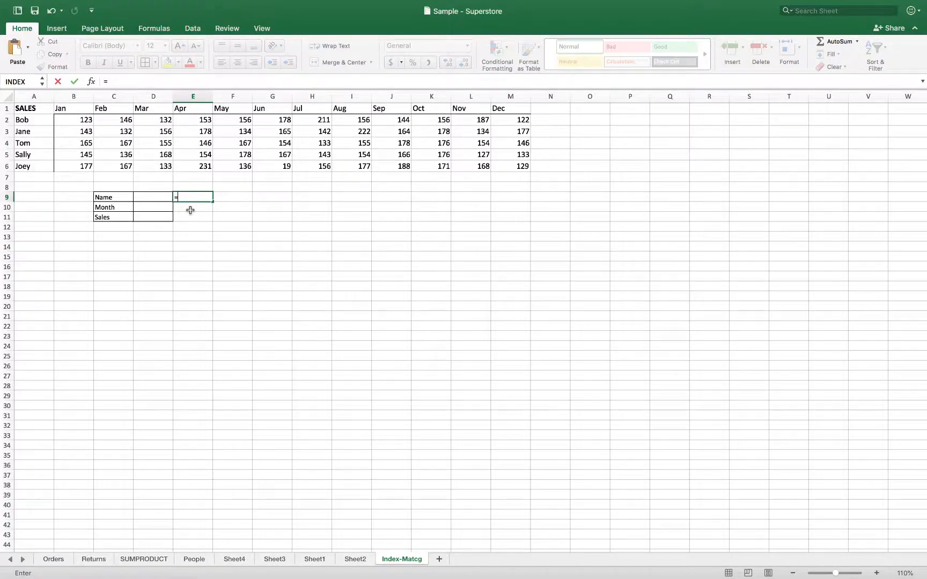
type("mat")
key("BackSpace")
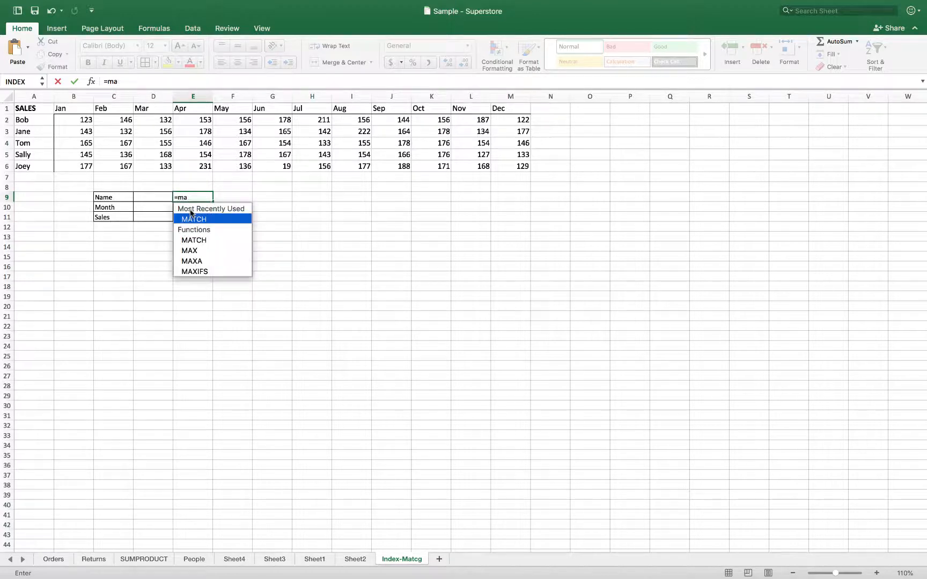
type("tch")
double_click(186, 219)
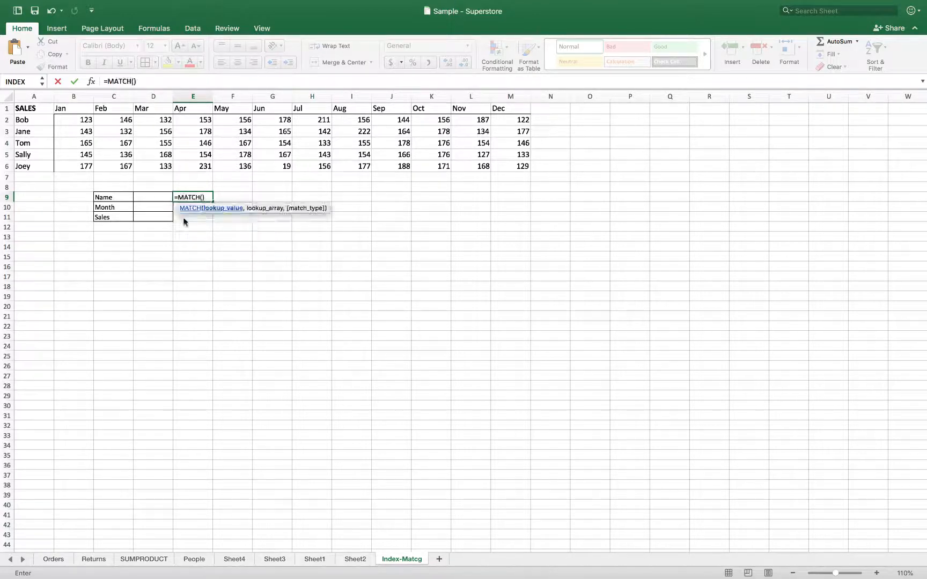
left_click(91, 81)
left_click(820, 161)
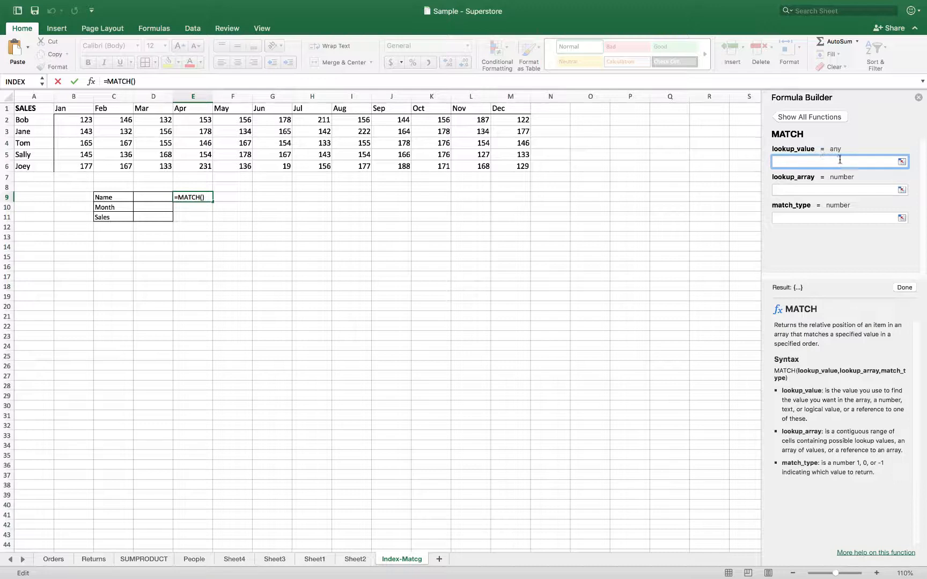
left_click(158, 196)
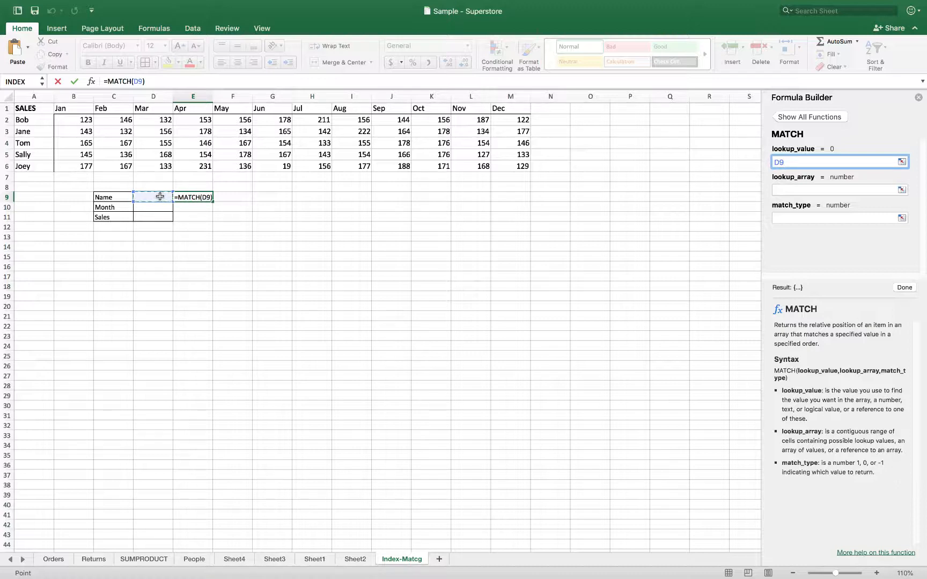
left_click(800, 190)
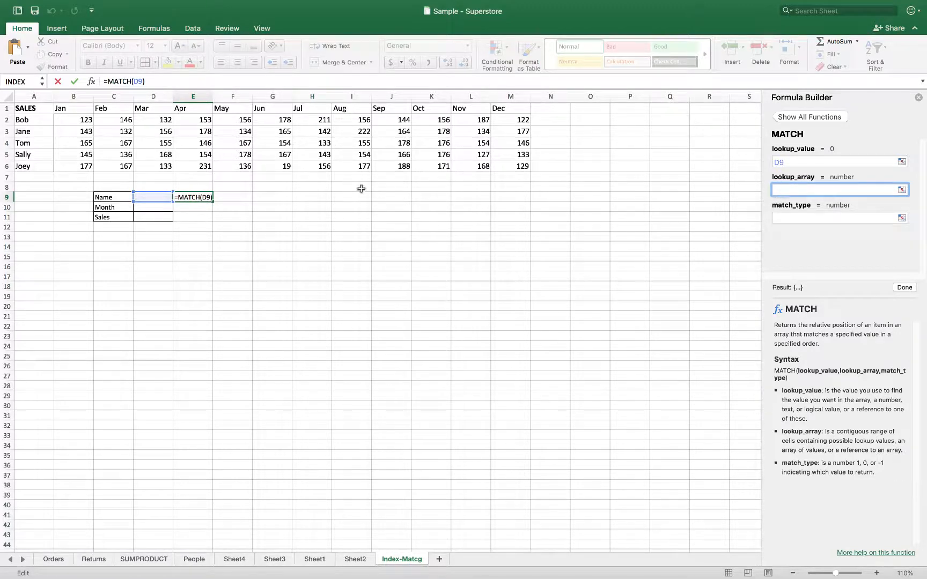
left_click_drag(35, 119, 27, 169)
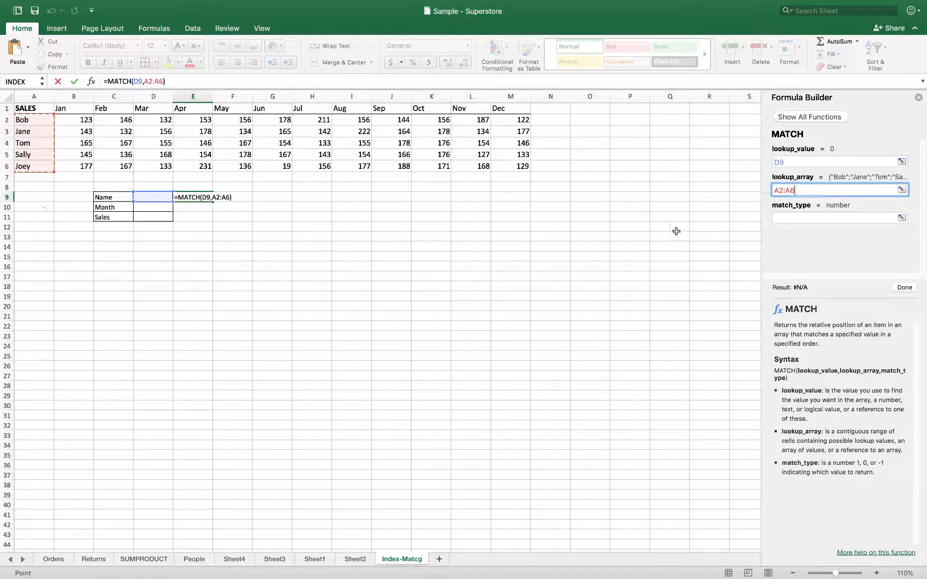
left_click(792, 217)
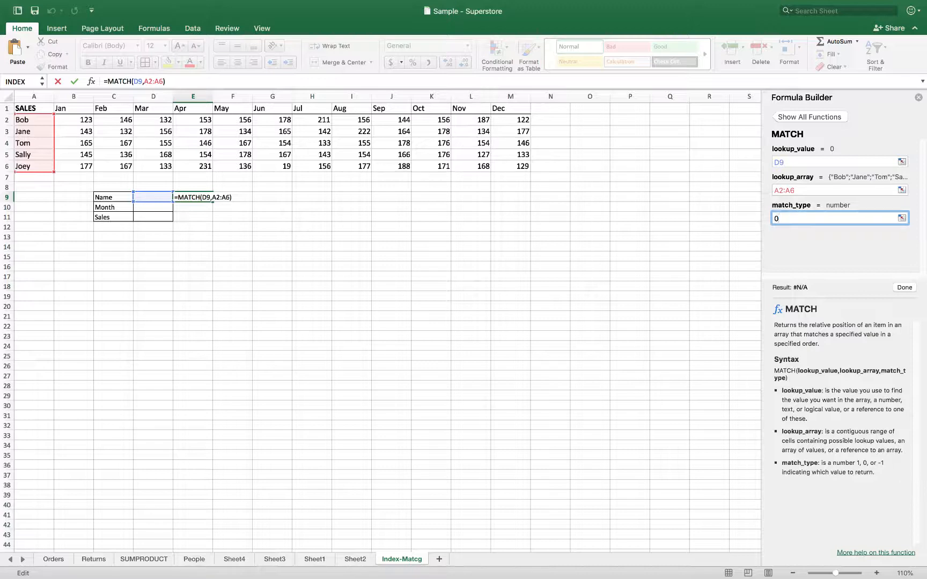
key("Return")
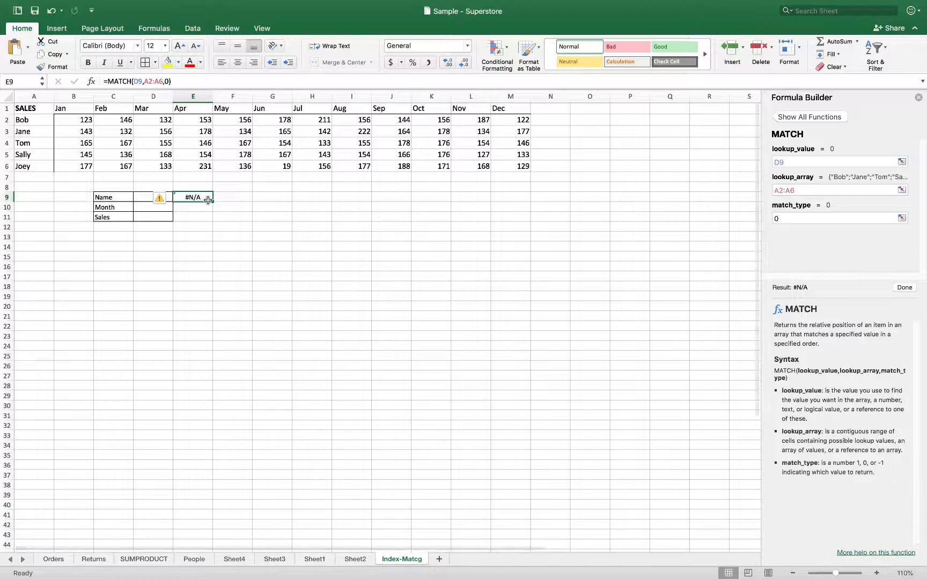
Enter the salesperson name from A3 in D9 and check the MATCH formula against the names in A2:A6
left_click(153, 197)
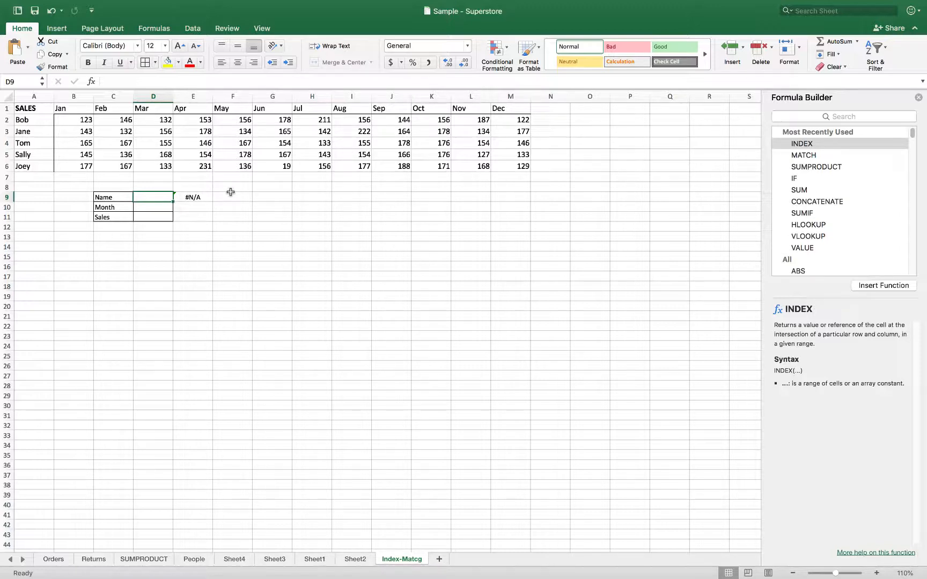
type("jane")
key("Return")
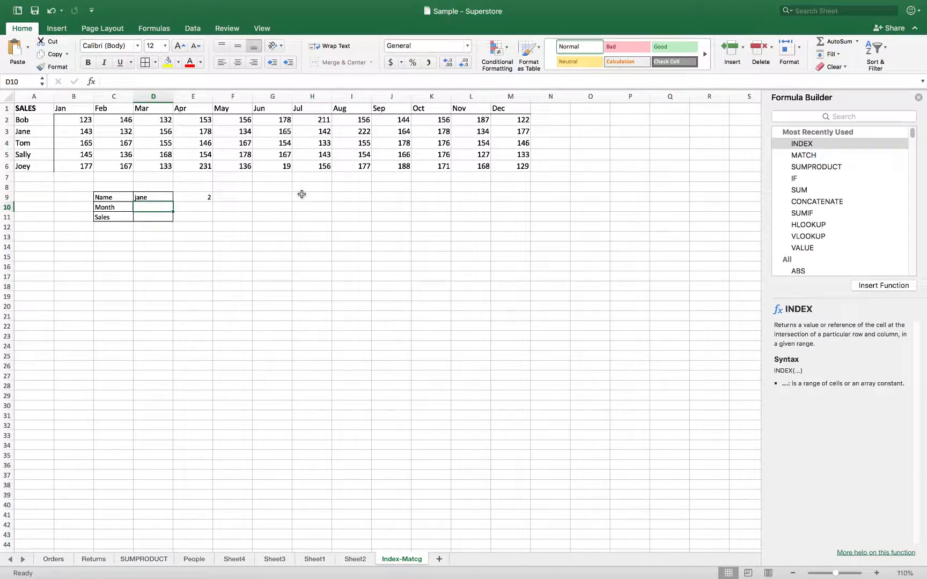
left_click(198, 199)
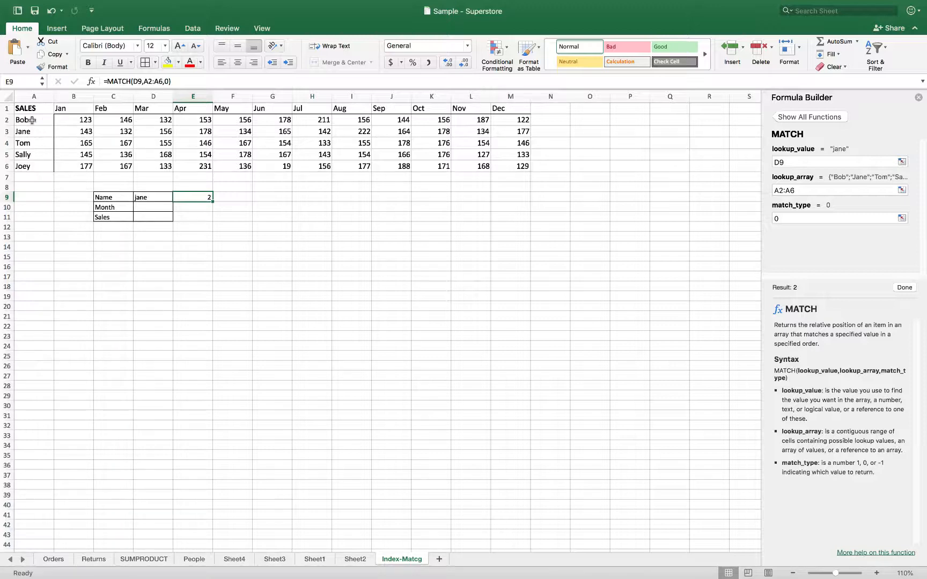
left_click_drag(31, 119, 26, 166)
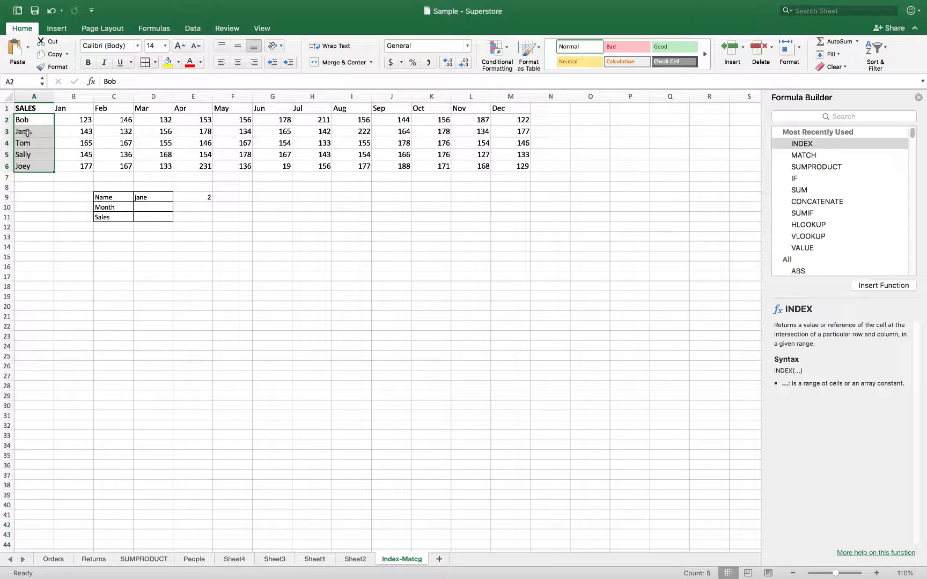
Replace the name in D9 with the salesperson name from A4 to test the MATCH formula
left_click(145, 198)
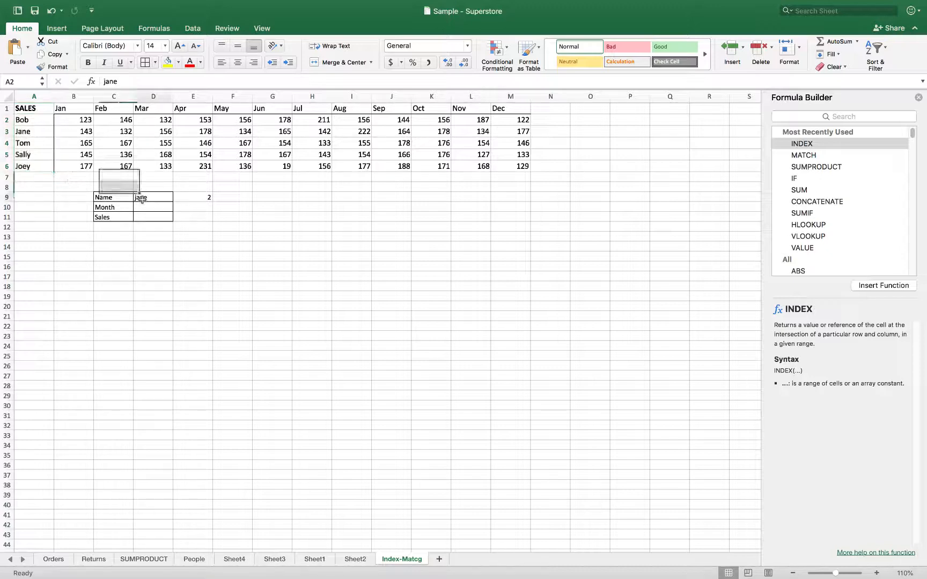
type("tom")
key("Return")
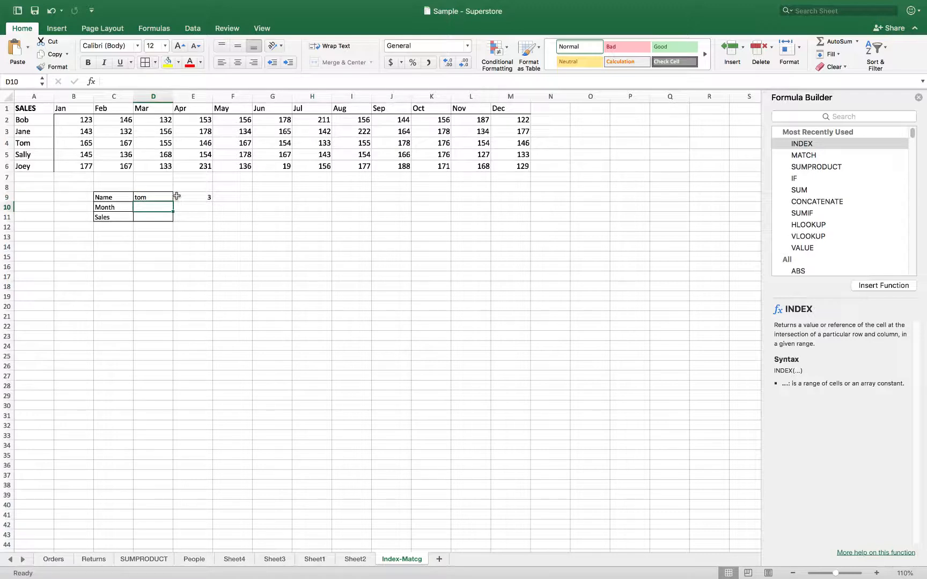
Change D9 to the salesperson name from A2 and check the MATCH formula in E9
key("Up")
type("bob")
key("Return")
key("Up")
left_click(195, 196)
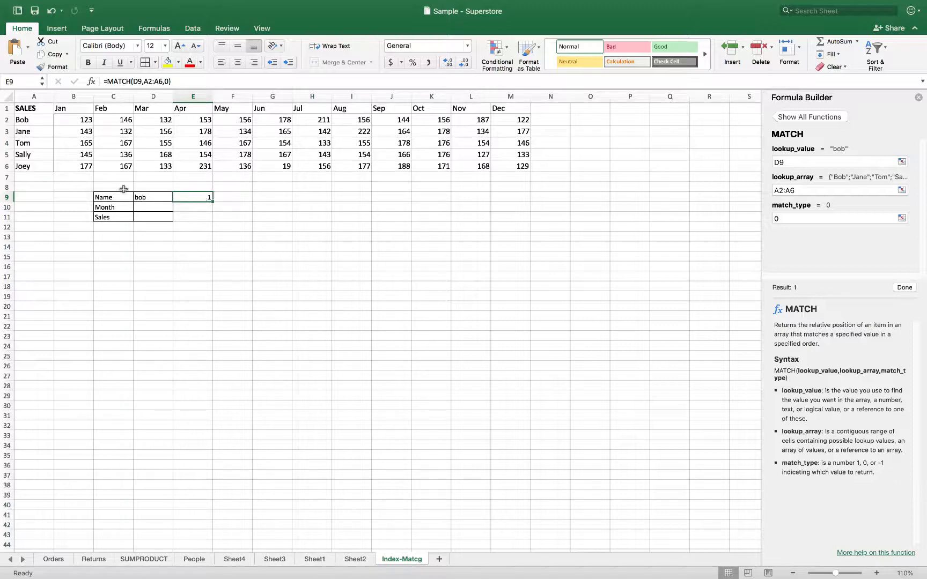
Enter a MATCH formula in E10 with lookup value D10, lookup array B1:M1 and match type o
left_click(186, 209)
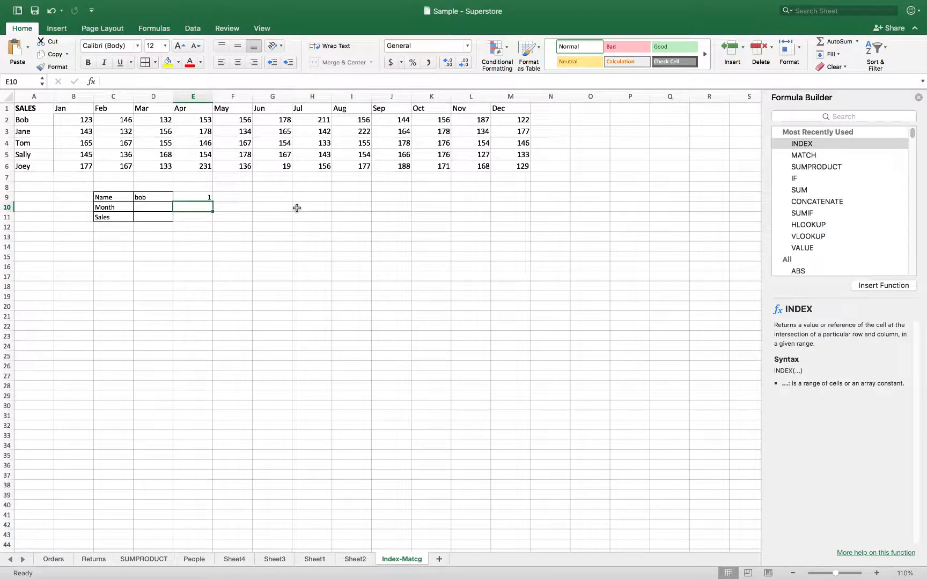
type("=ma")
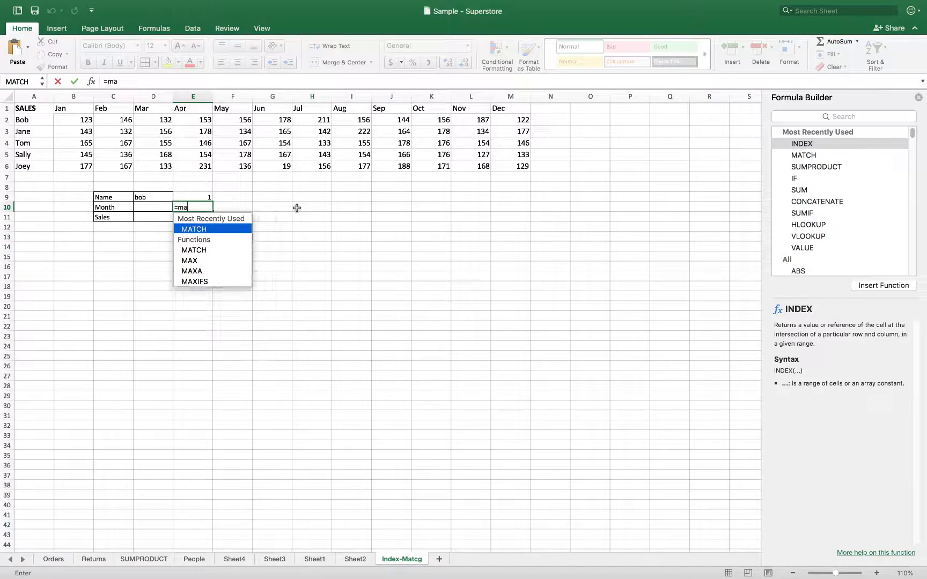
type("tch")
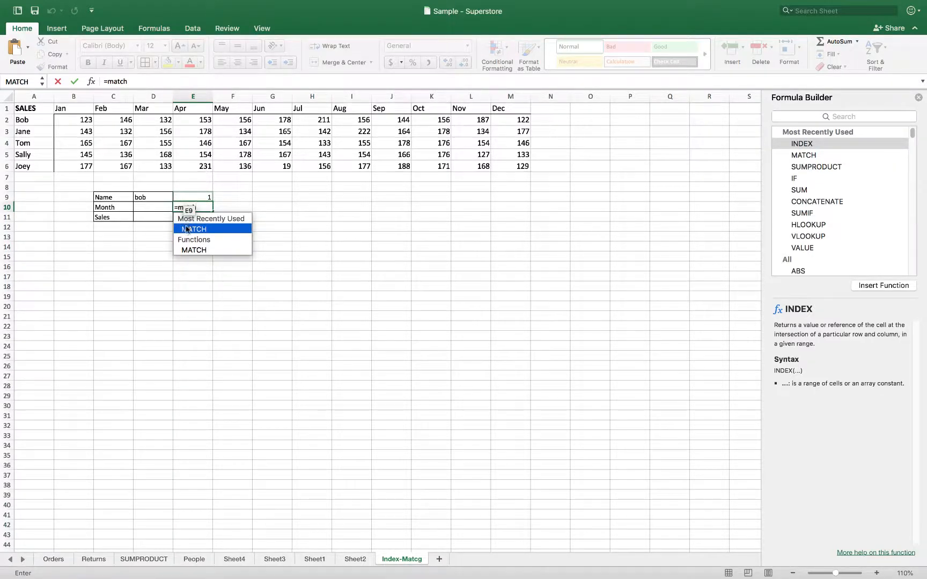
double_click(186, 229)
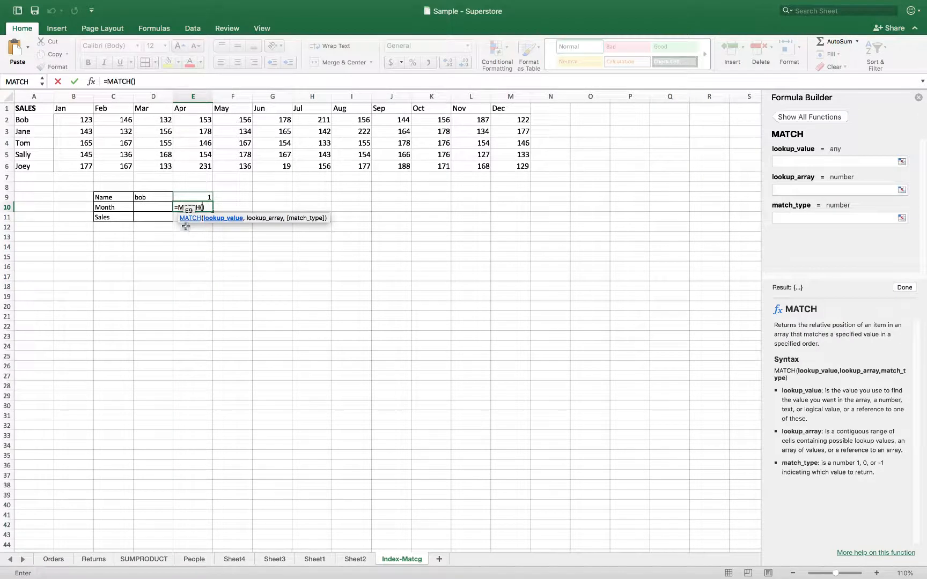
left_click(791, 163)
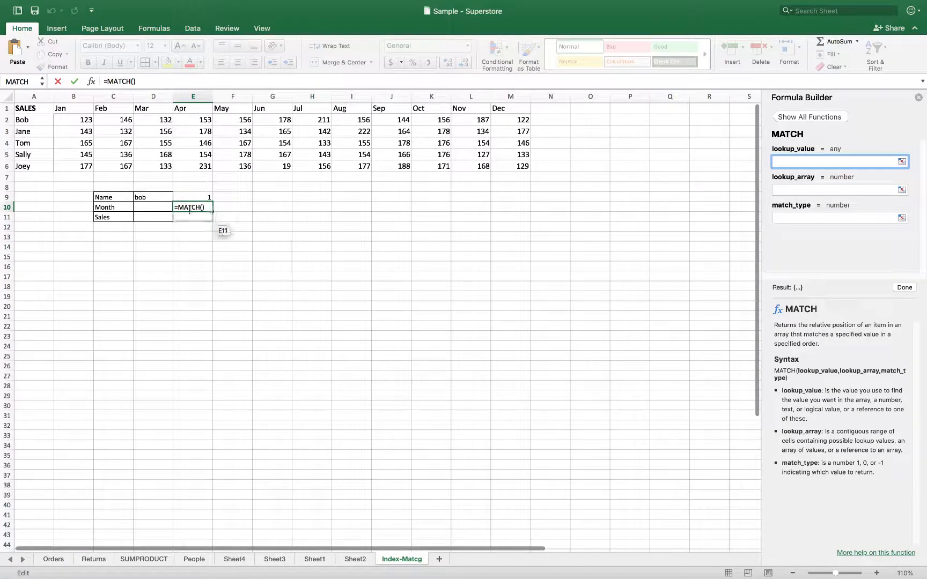
left_click(151, 207)
left_click(811, 190)
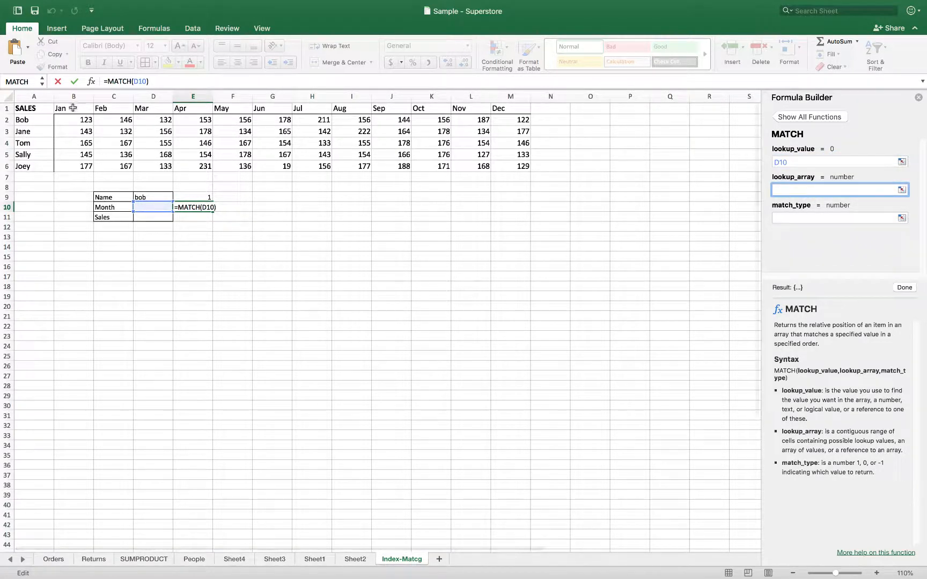
left_click_drag(73, 108, 513, 105)
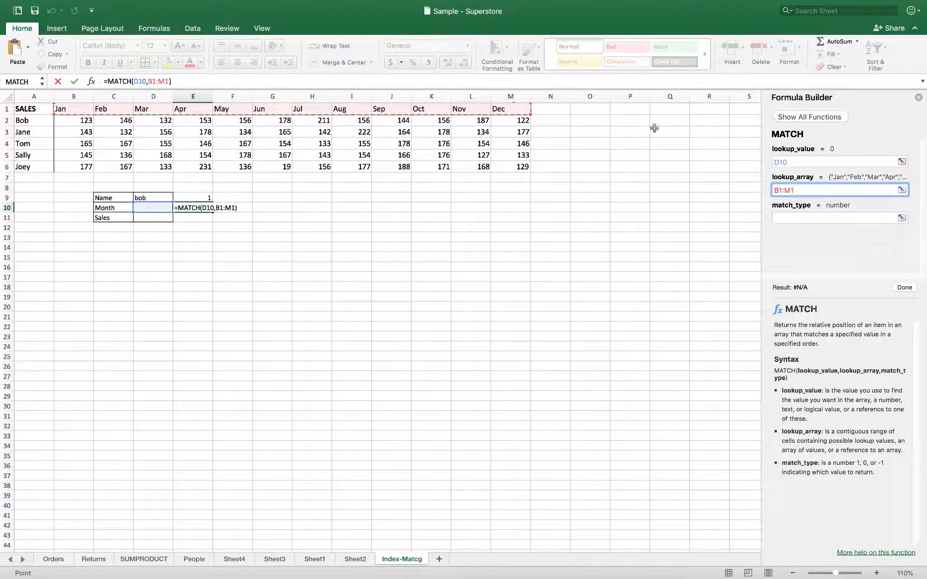
left_click(802, 218)
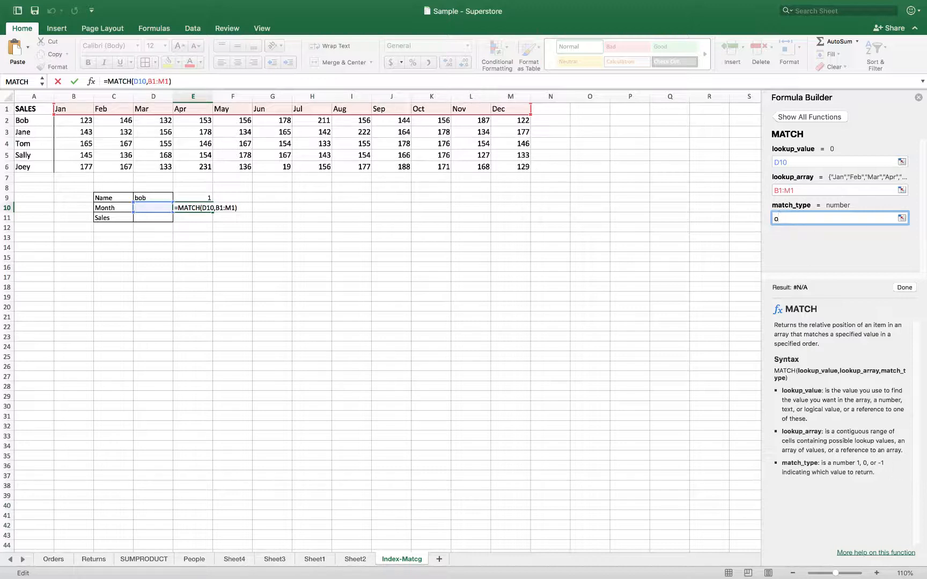
key("Return")
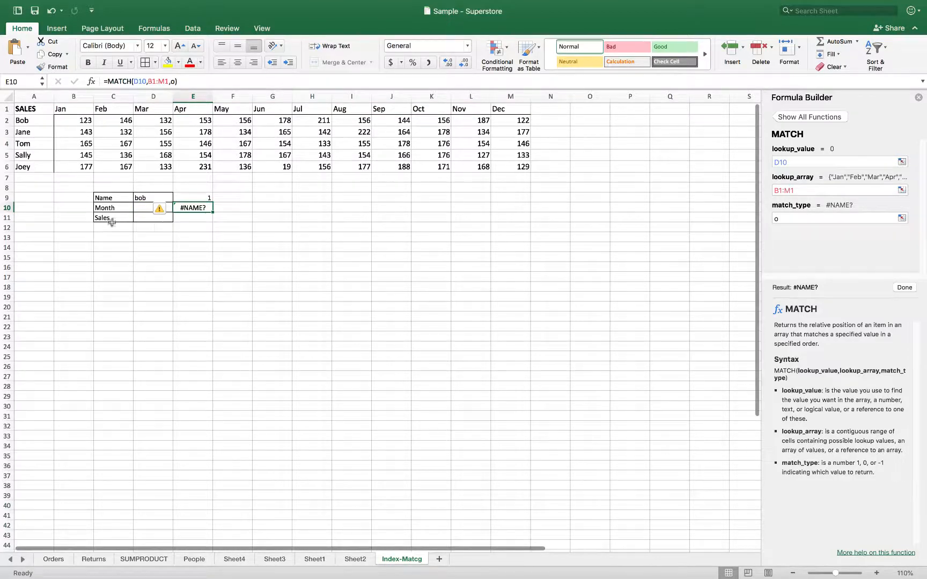
Enter mar as the month in D10
left_click(142, 209)
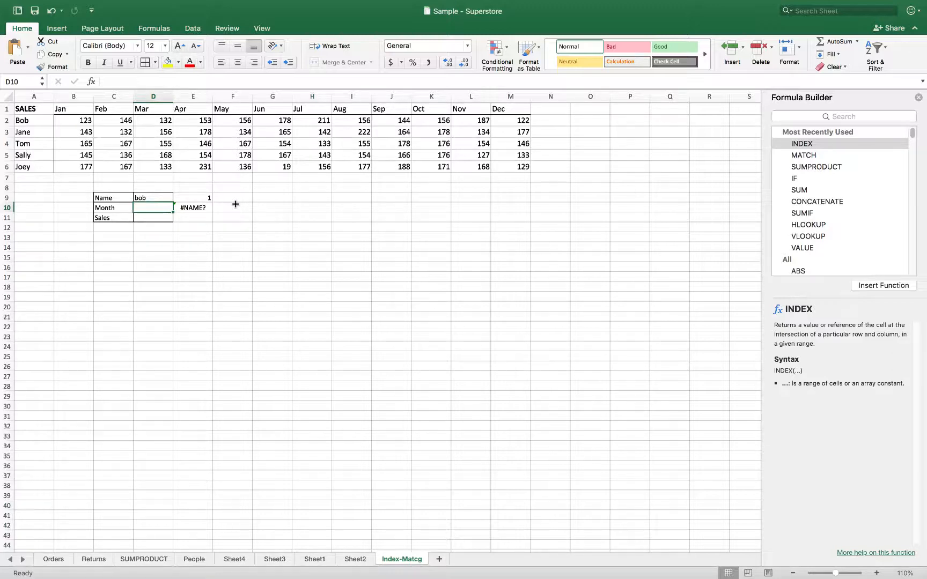
type("mar")
key("Return")
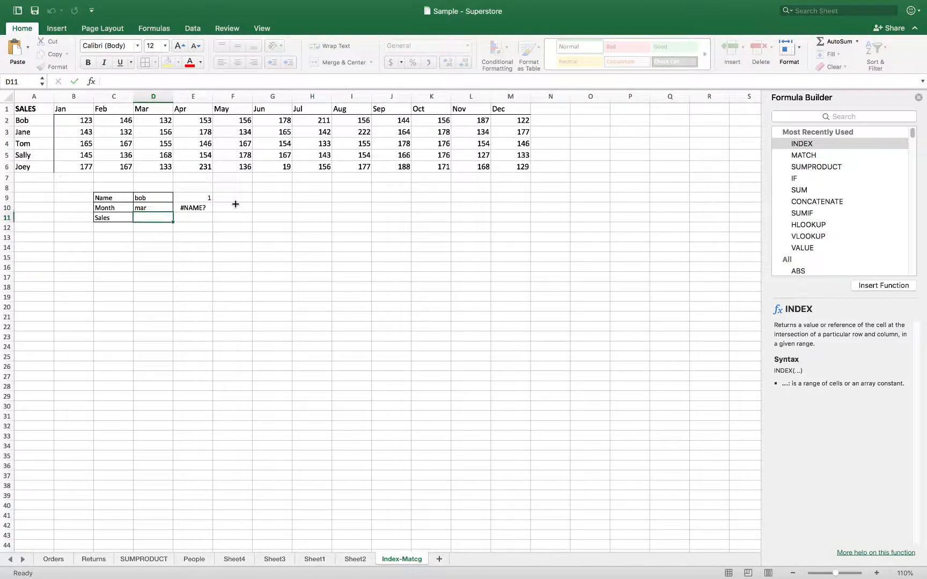
left_click(164, 209)
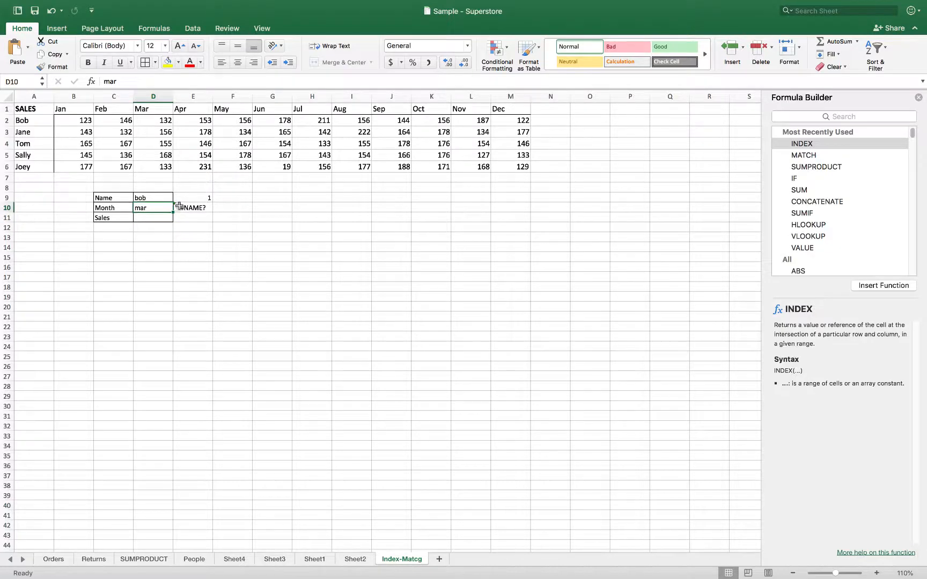
Correct the match type of the MATCH formula in E10 to the number 0
left_click(186, 208)
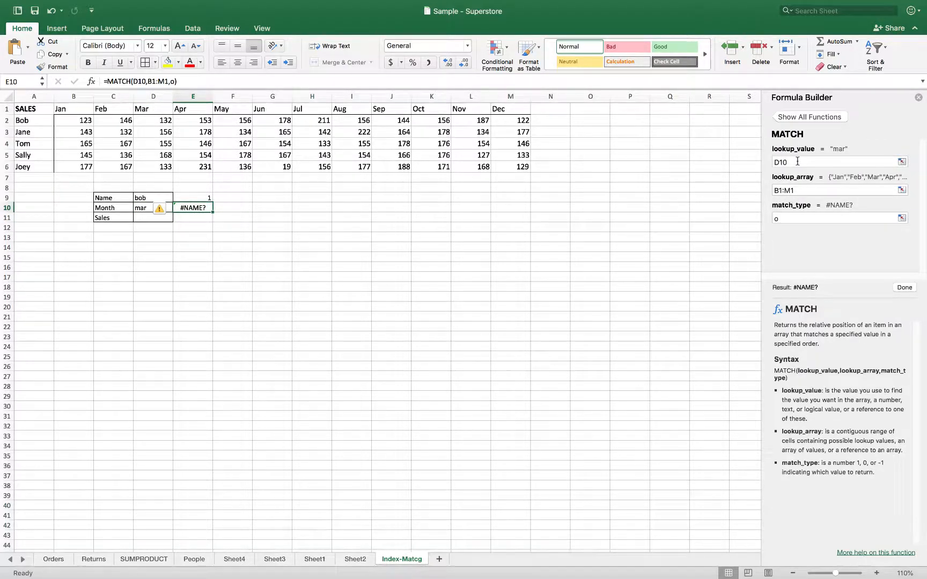
left_click(798, 189)
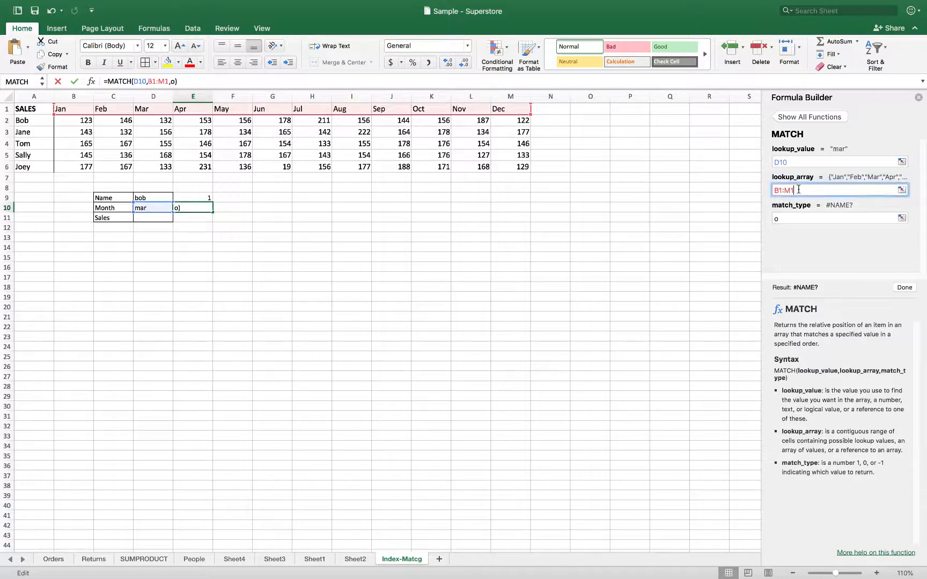
left_click(804, 217)
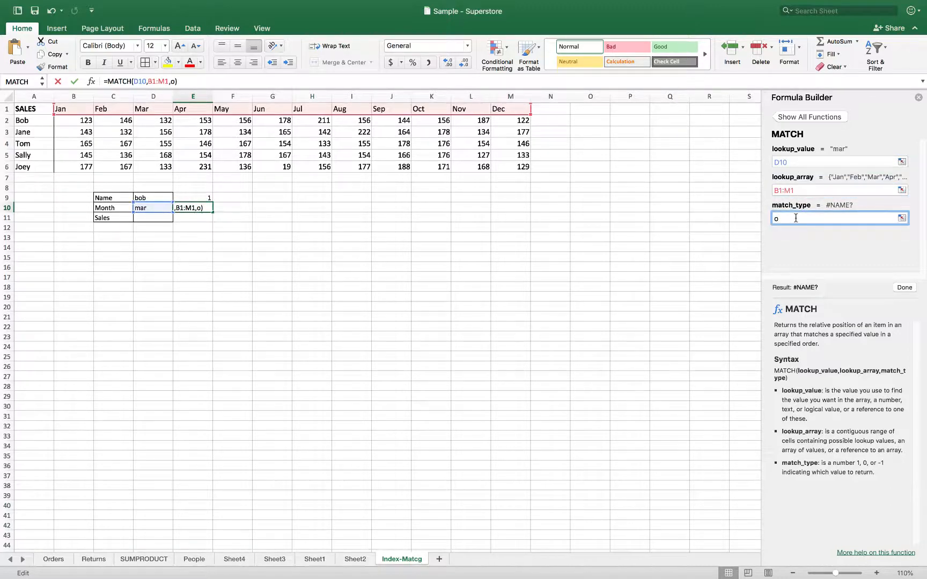
type("o")
key("BackSpace")
type("0")
key("Return")
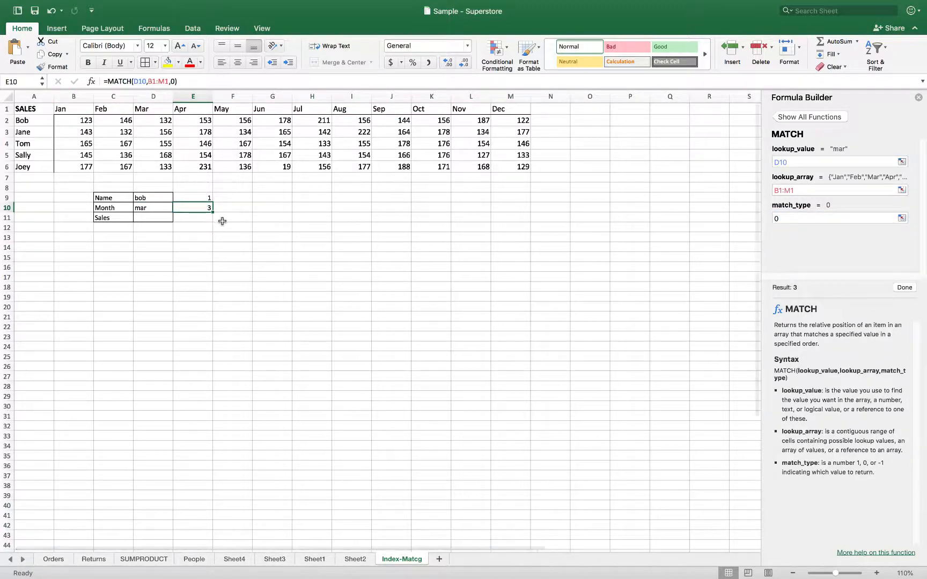
Check the month MATCH formula in E10 against the month headers in B1:M1
left_click(208, 220)
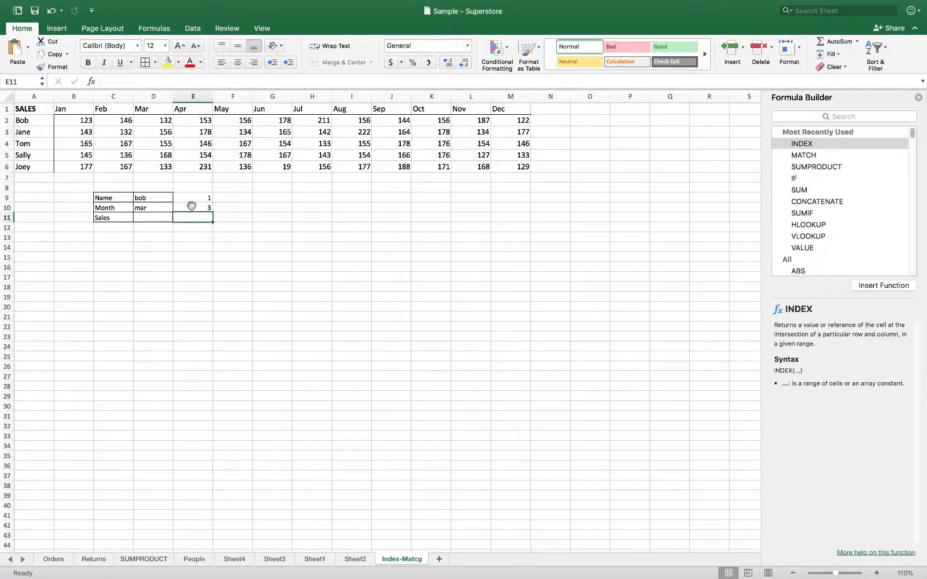
left_click(191, 205)
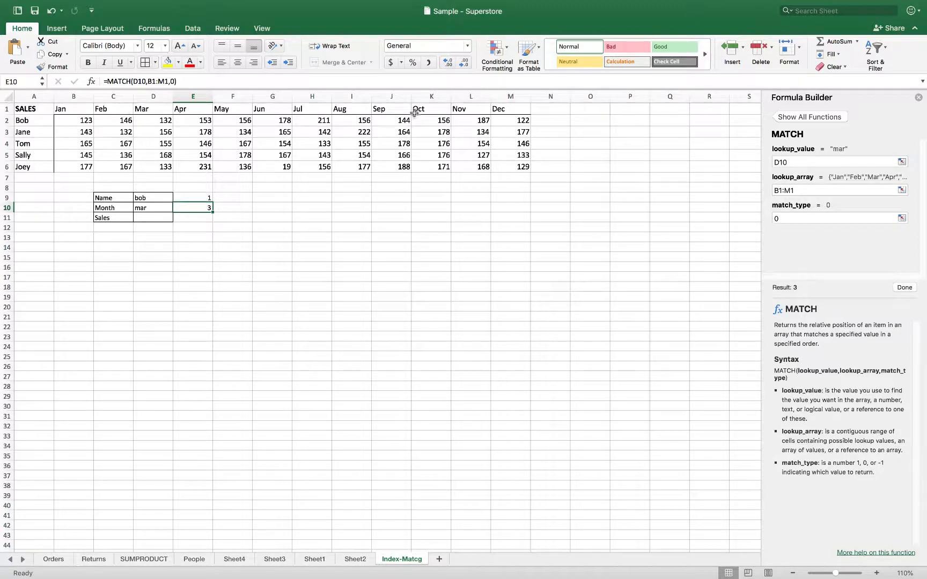
left_click_drag(58, 110, 515, 112)
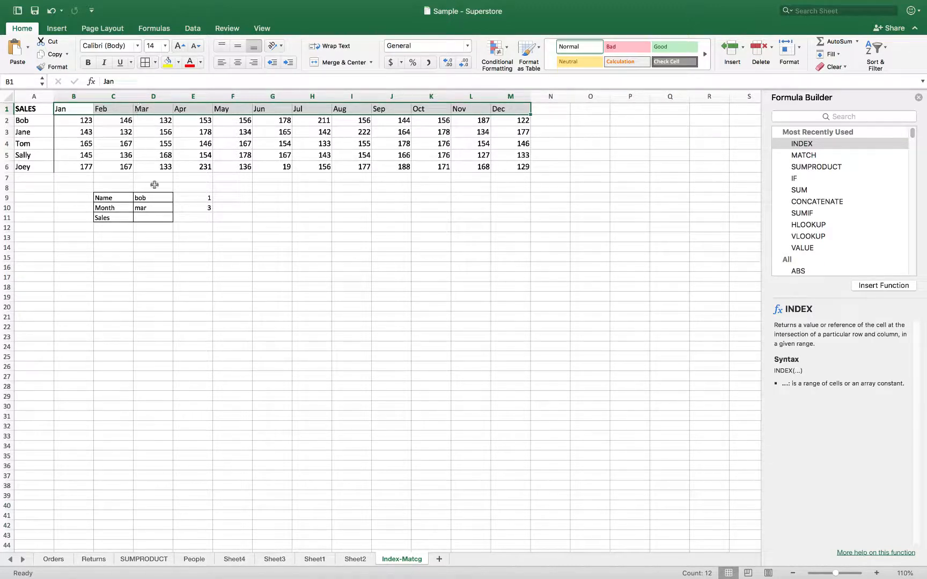
Enter dec as the month in D10 to test the column position formula
left_click(153, 210)
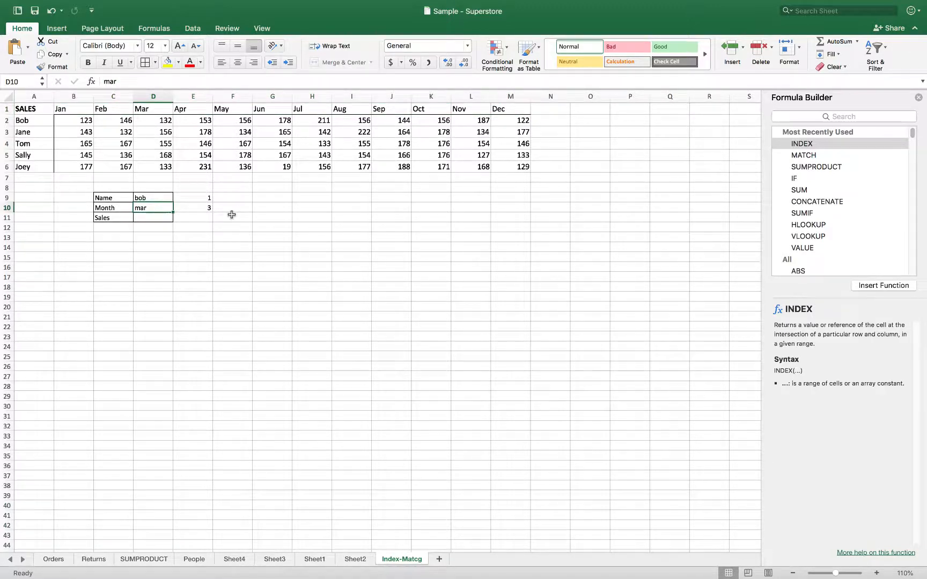
type("dec")
key("Return")
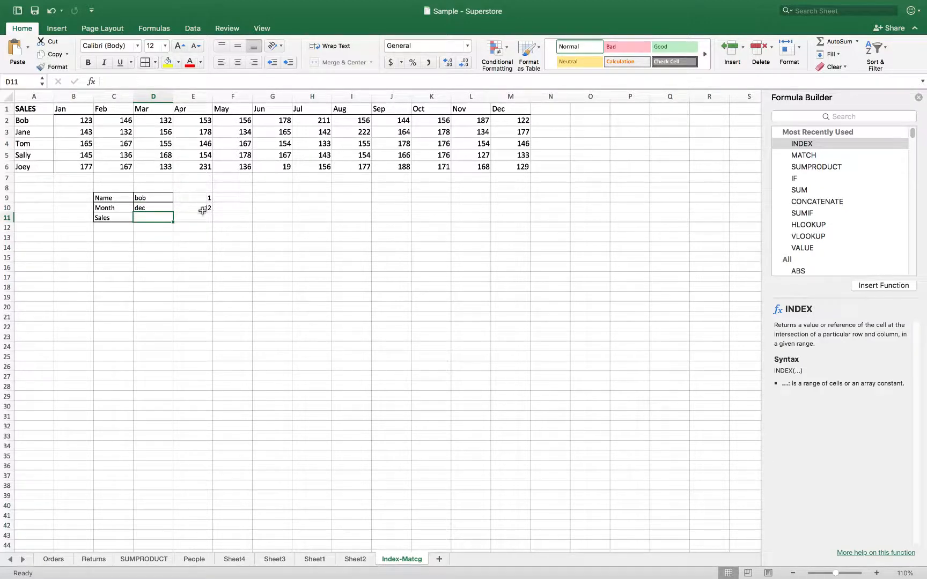
Clear the name in D9 and the month in D10
left_click(155, 208)
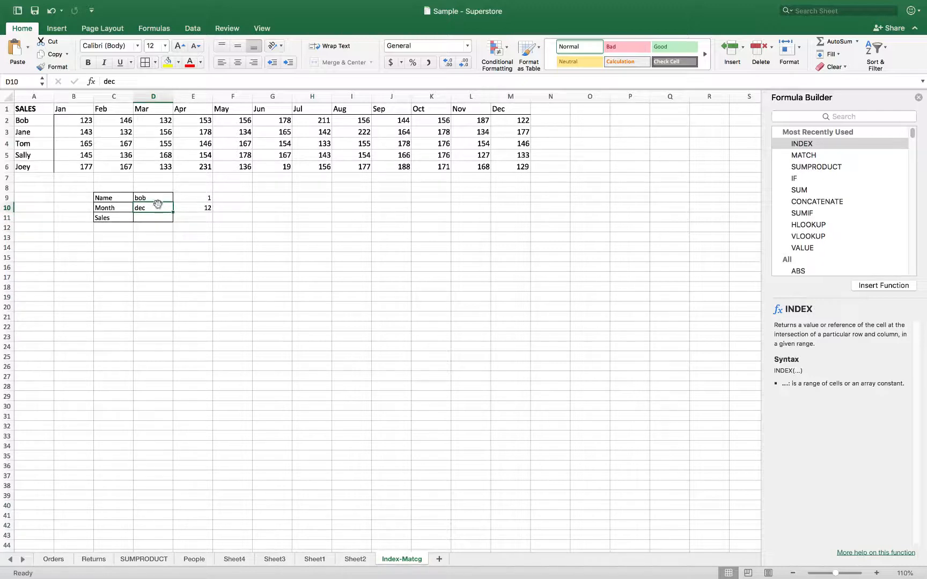
left_click(150, 198)
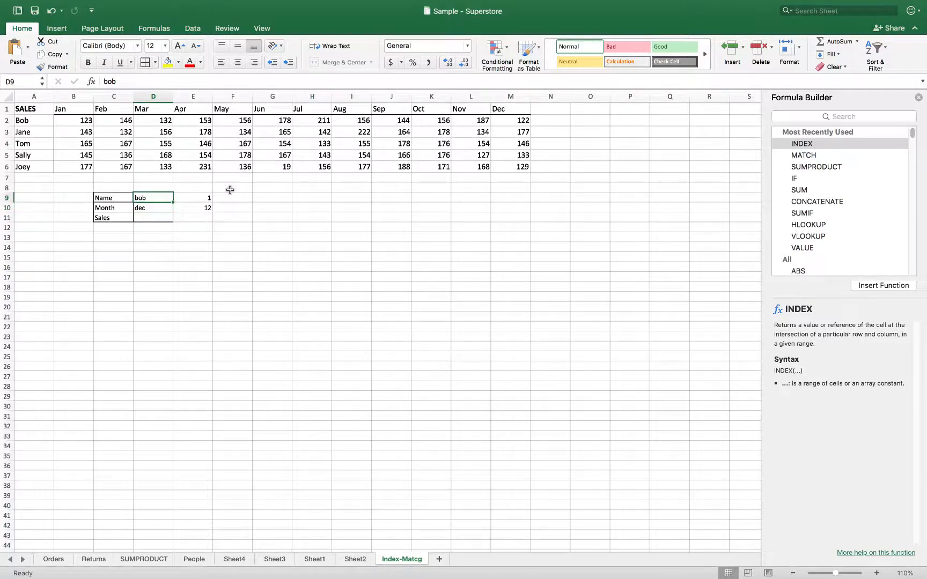
key("Delete")
key("Down")
key("Delete")
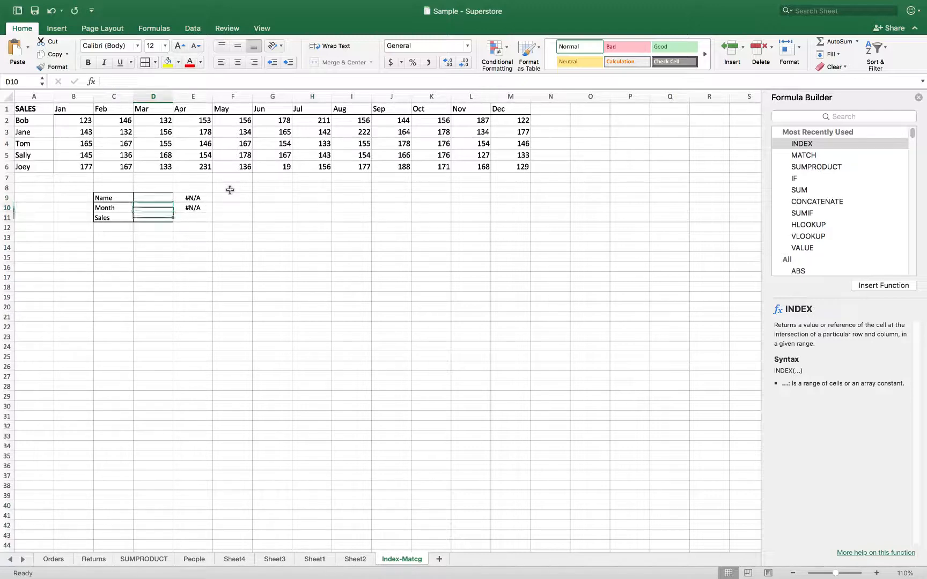
Start an INDEX function in the Sales cell D11 using the array,row_num,column_num argument list
key("Down")
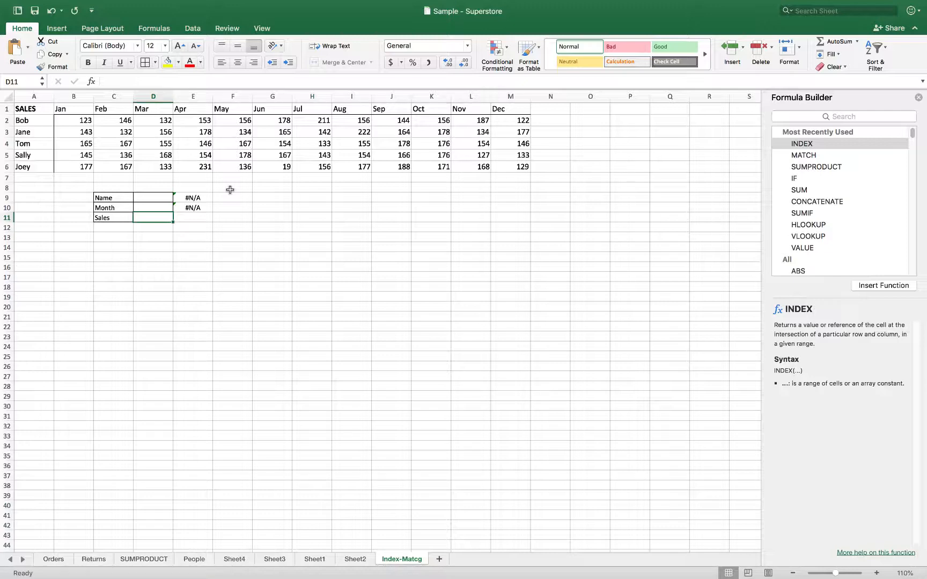
type("=i")
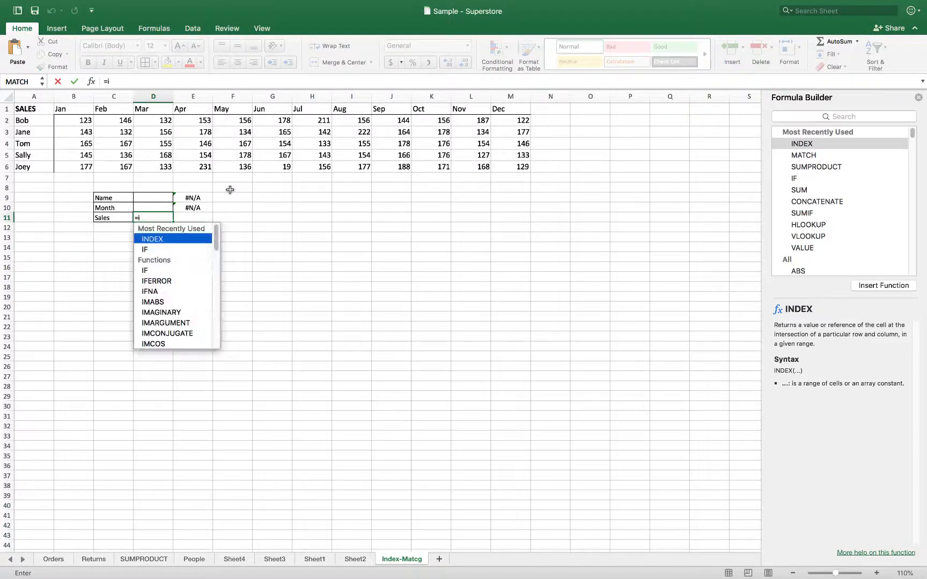
type("ndec")
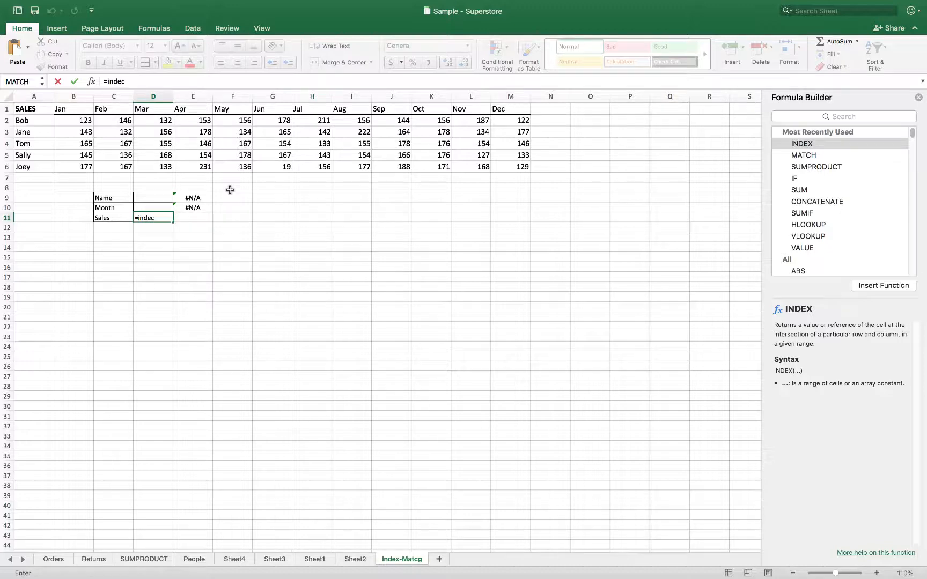
key("BackSpace")
type("x")
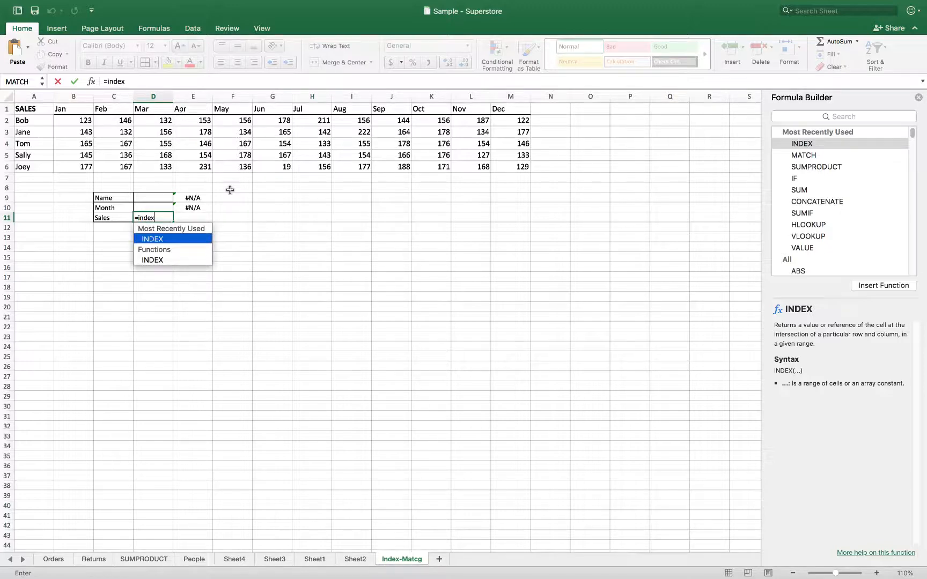
double_click(153, 238)
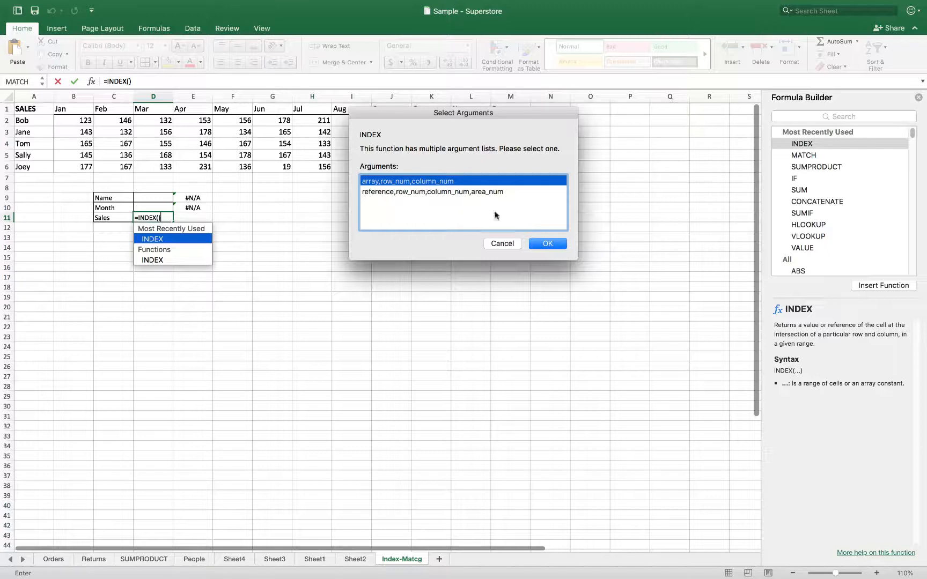
left_click(548, 245)
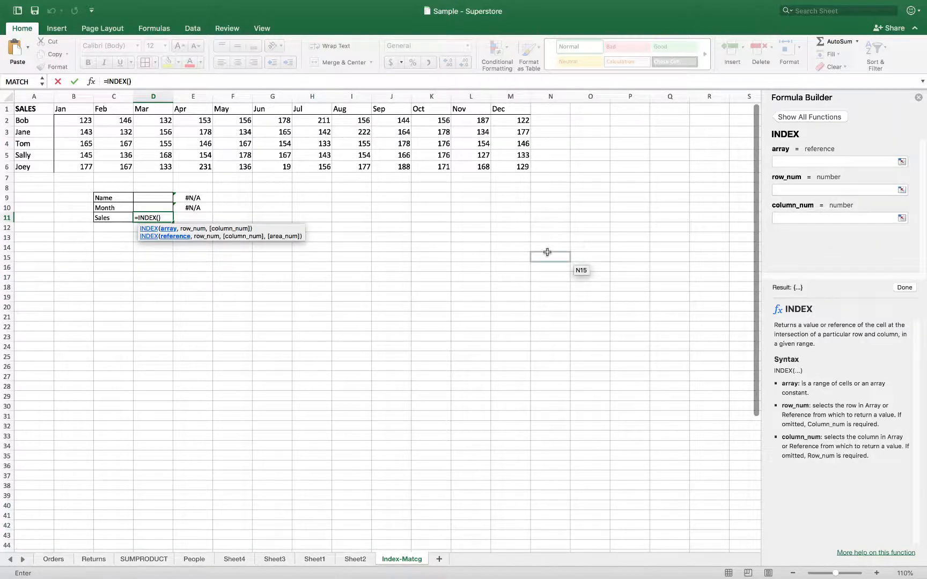
Set the INDEX array to the sales figures B2:M6 and the row number to E9
left_click(814, 160)
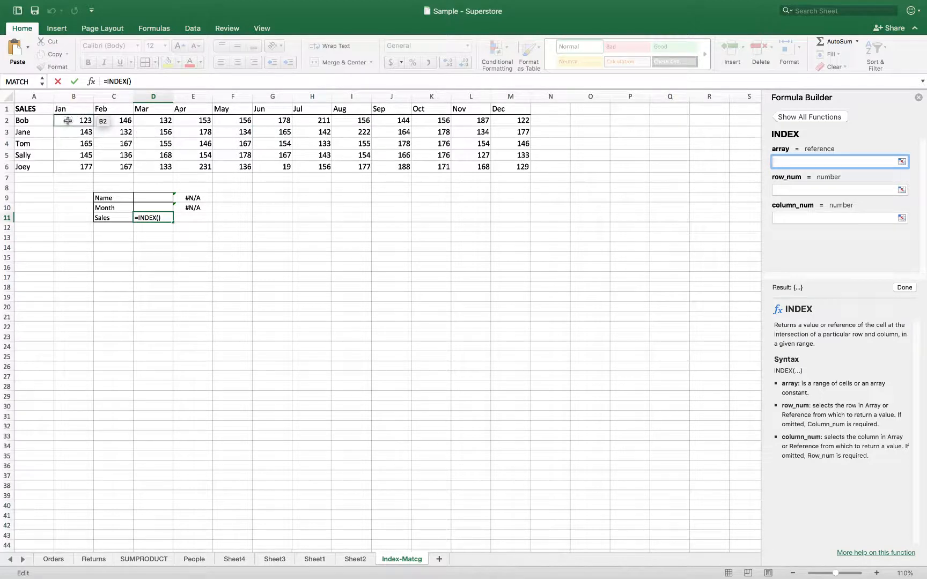
left_click_drag(69, 118, 519, 168)
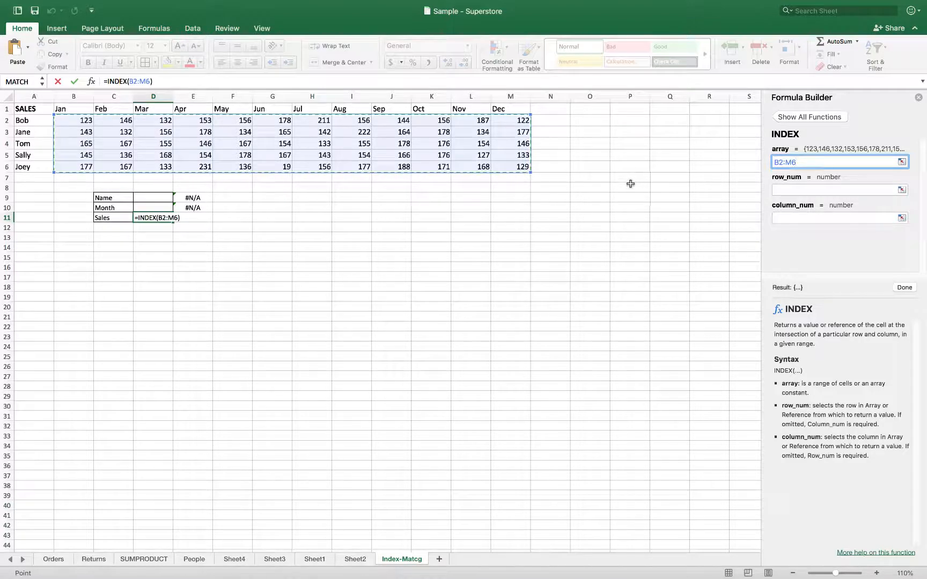
left_click(780, 189)
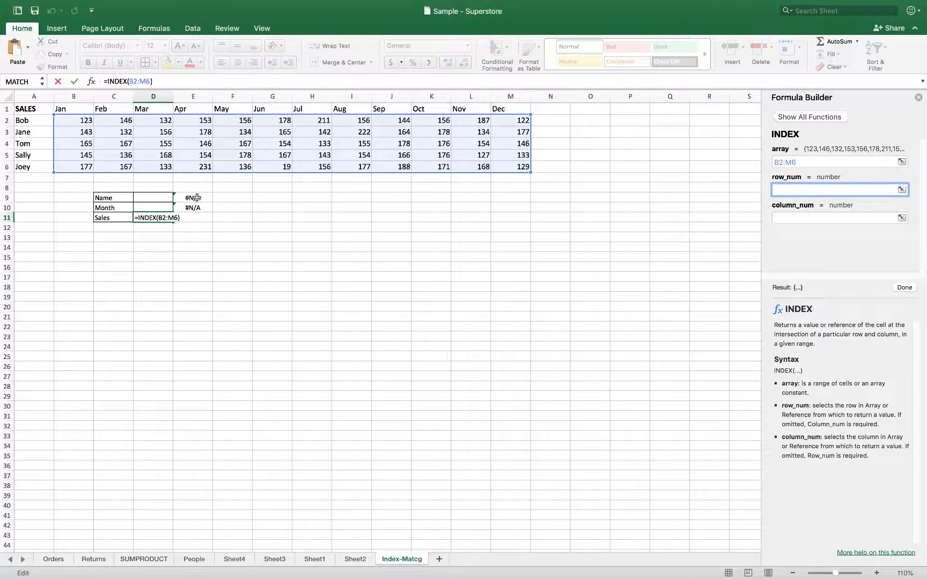
left_click(196, 198)
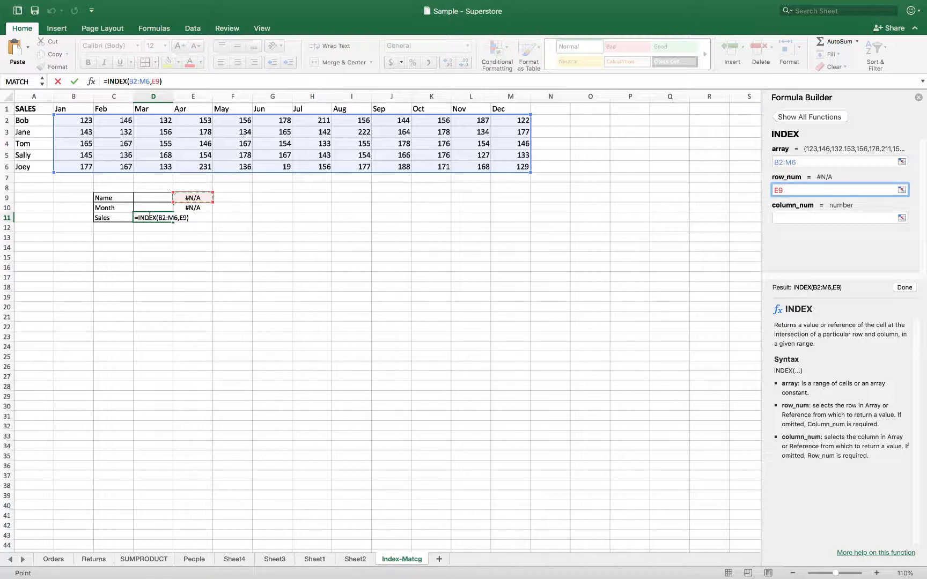
Set the column number of the INDEX formula to E10 and commit the formula in D11
left_click(786, 219)
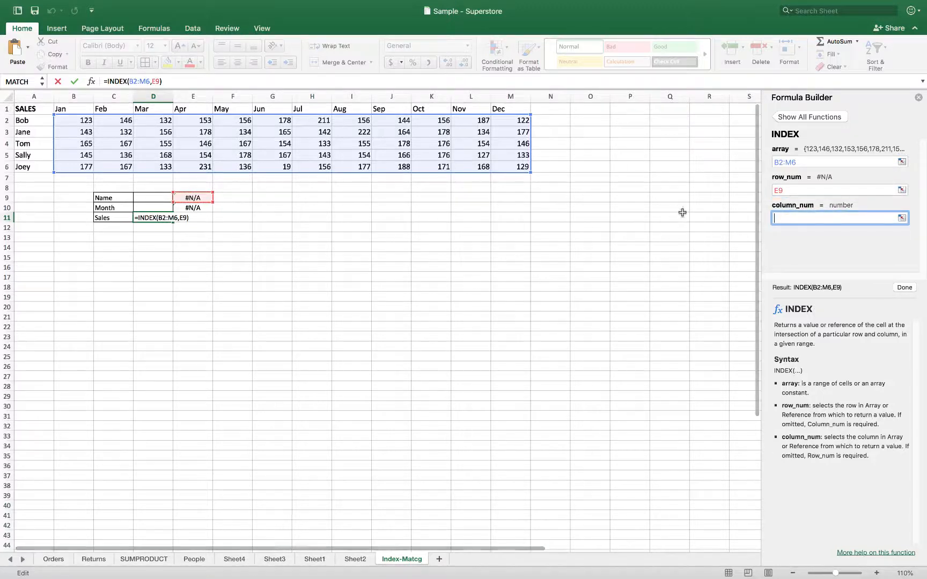
left_click(195, 208)
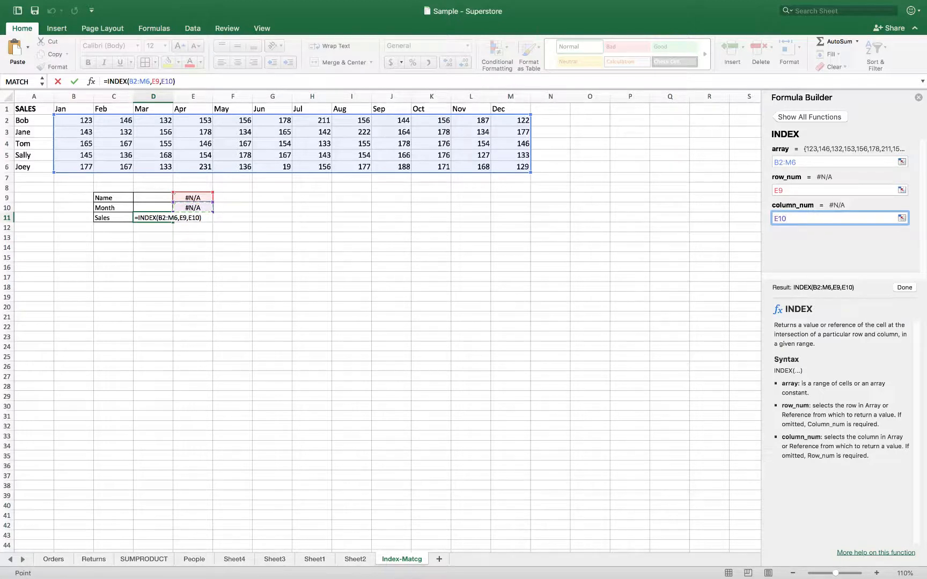
left_click(239, 234)
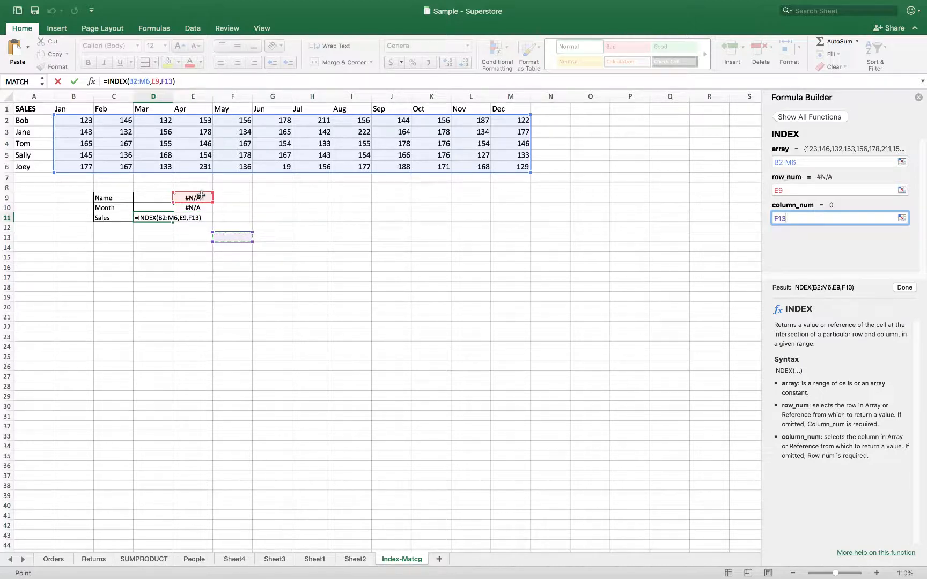
left_click(174, 81)
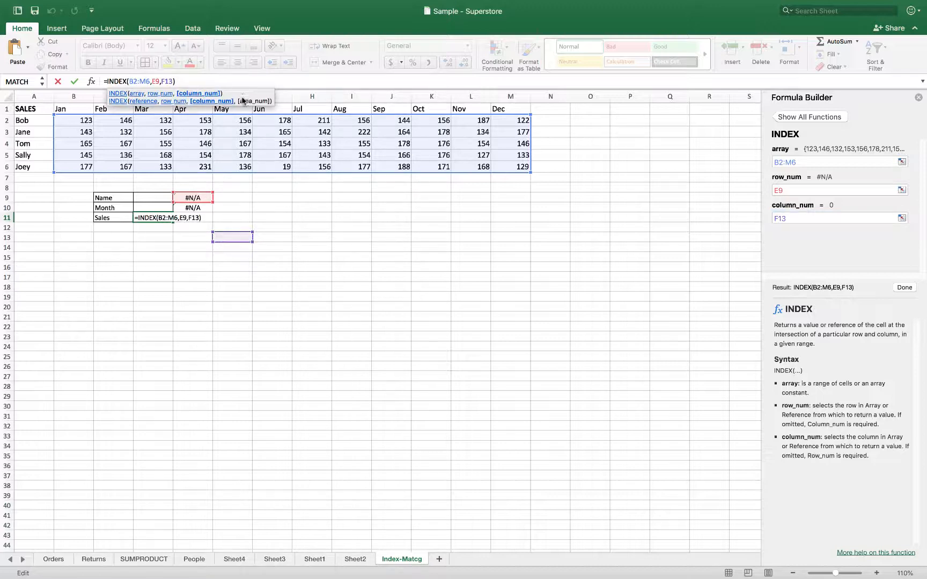
key("BackSpace")
key("BackSpace")
key("BackSpace")
left_click(193, 207)
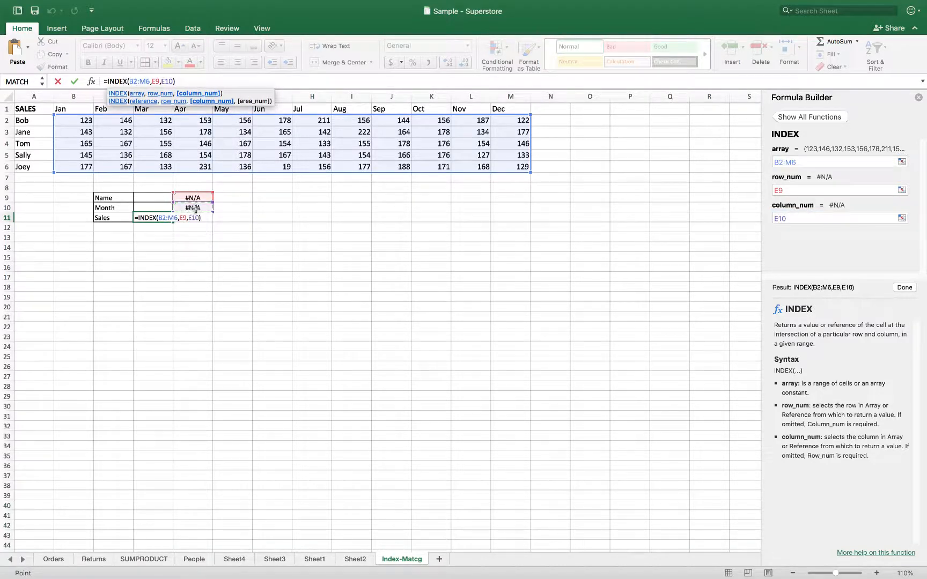
key("Return")
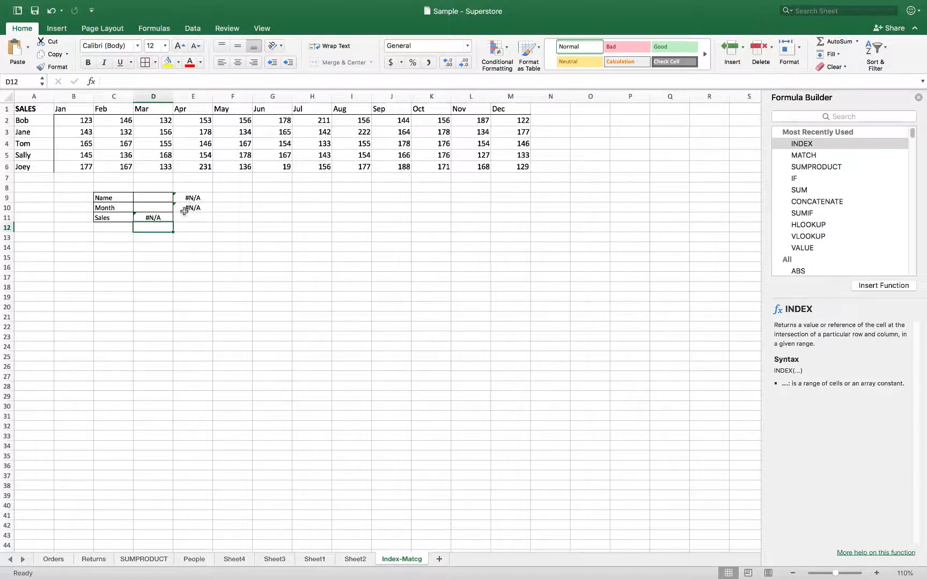
Enter the name from A2 as the lookup name in D9 and jan as the month in D10
left_click(150, 198)
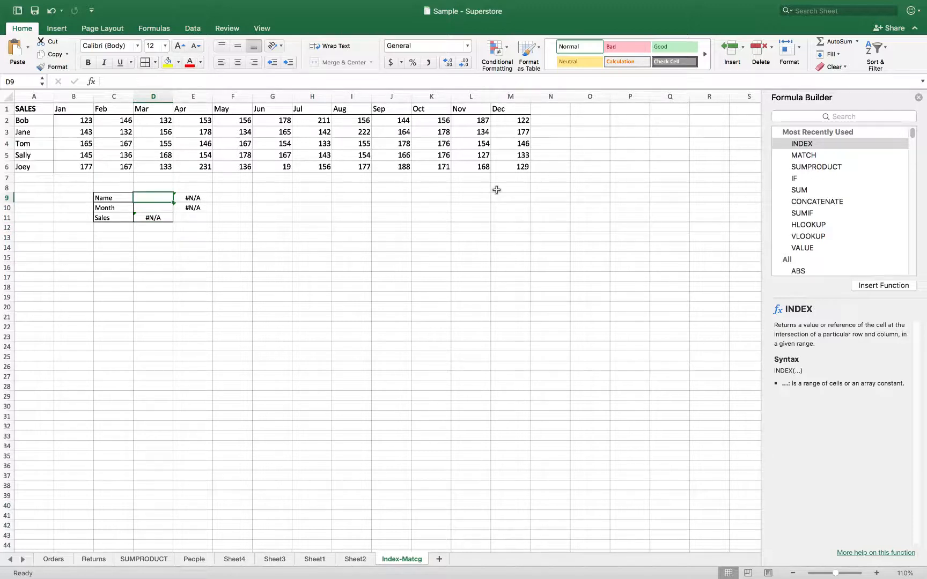
type("BO")
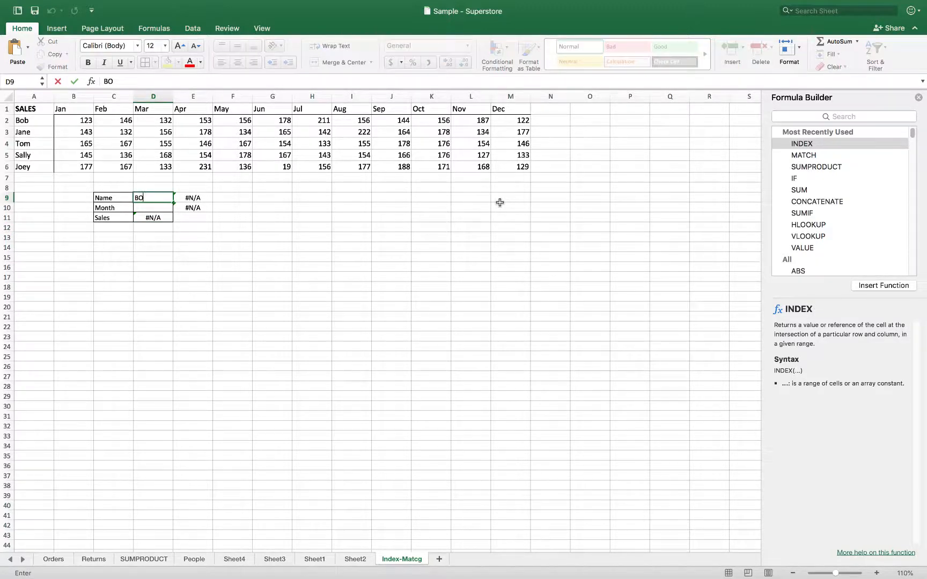
key("BackSpace")
key("BackSpace")
type("ob")
key("Return")
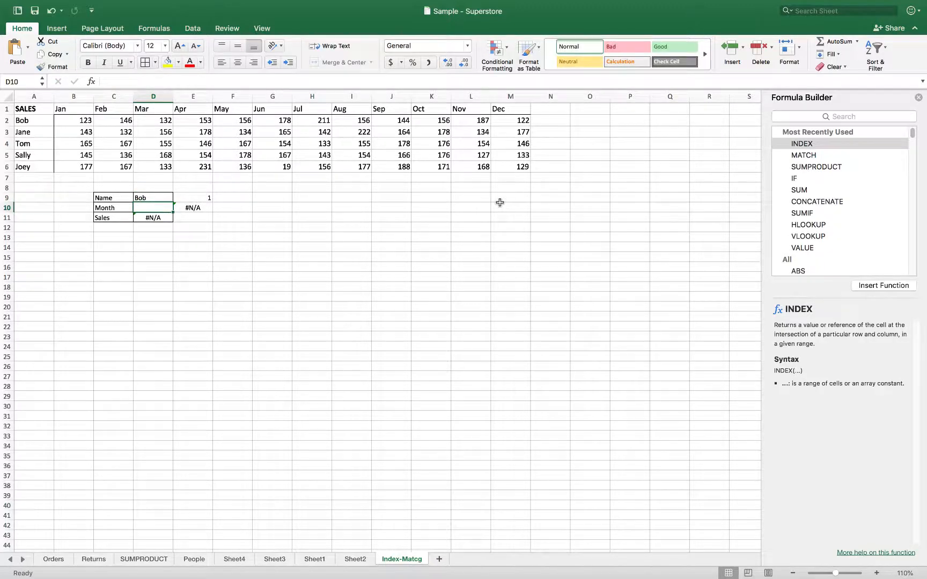
type("jan")
key("Return")
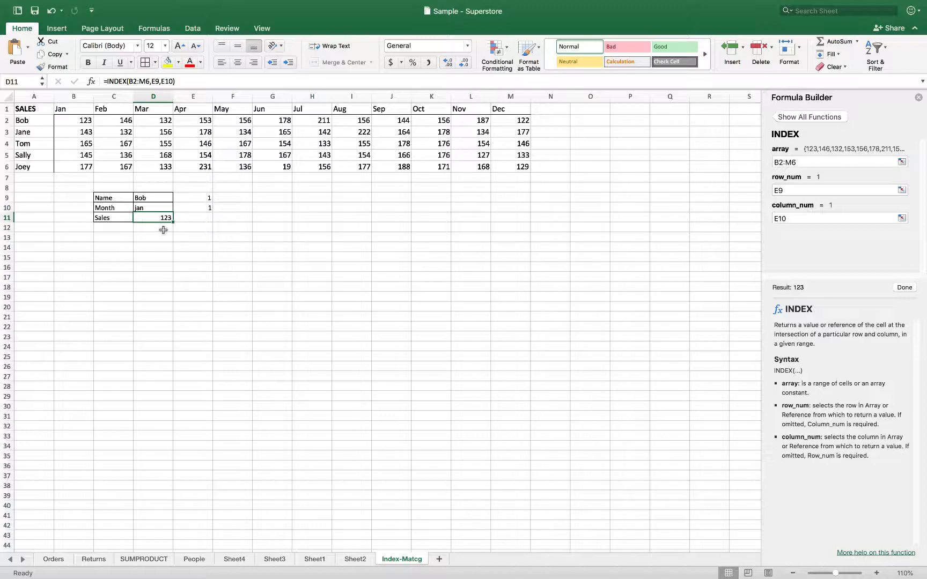
Check the INDEX result in D11 against table cell B2 and review the references in its formula
left_click(67, 122)
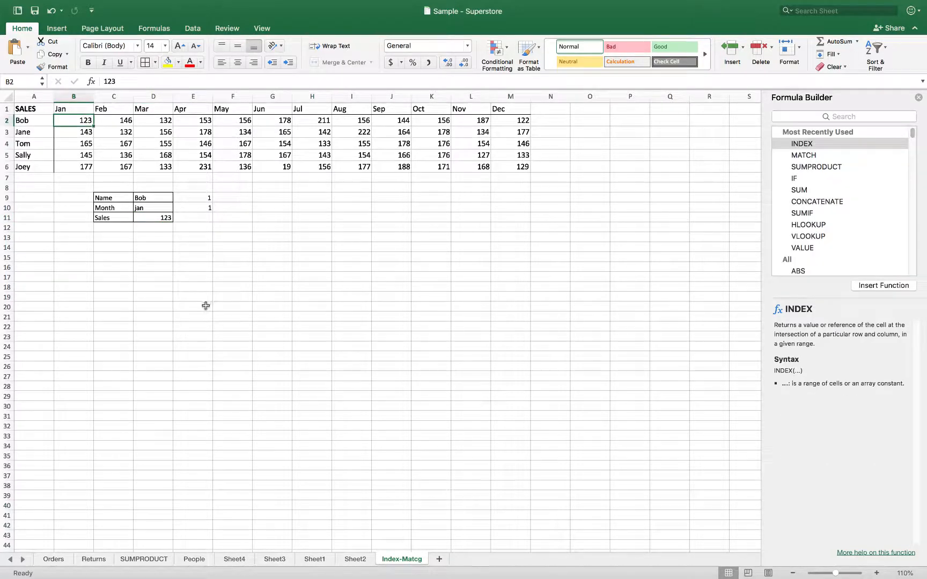
left_click(158, 219)
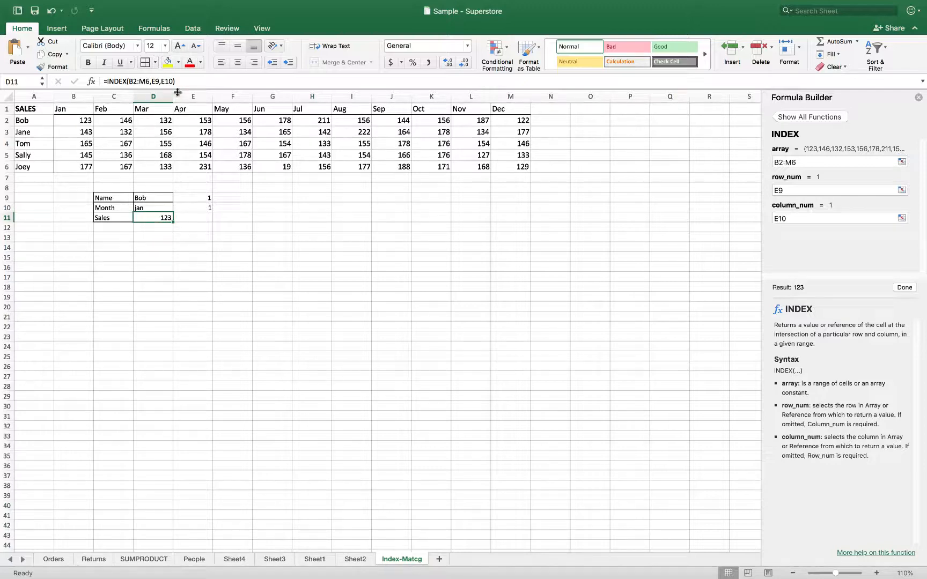
left_click(191, 81)
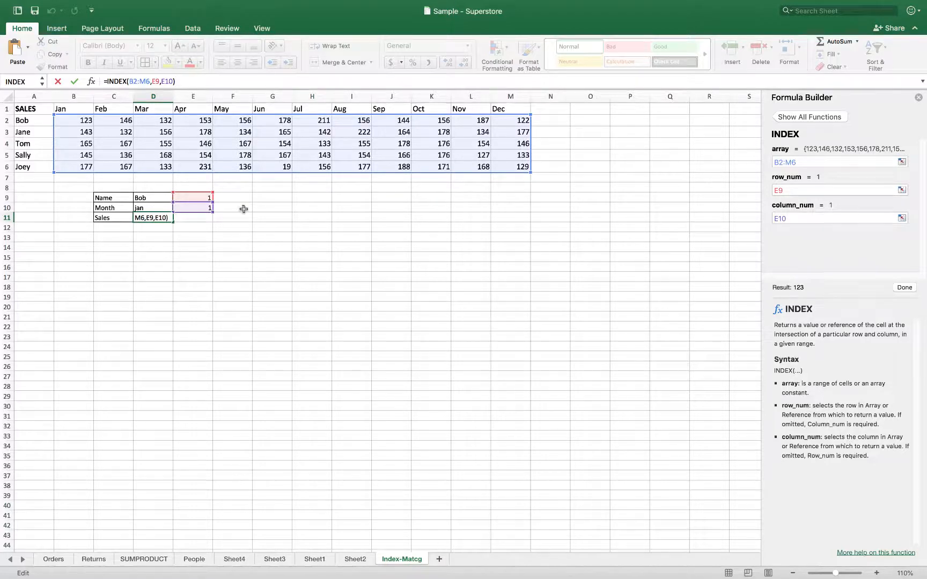
key("Return")
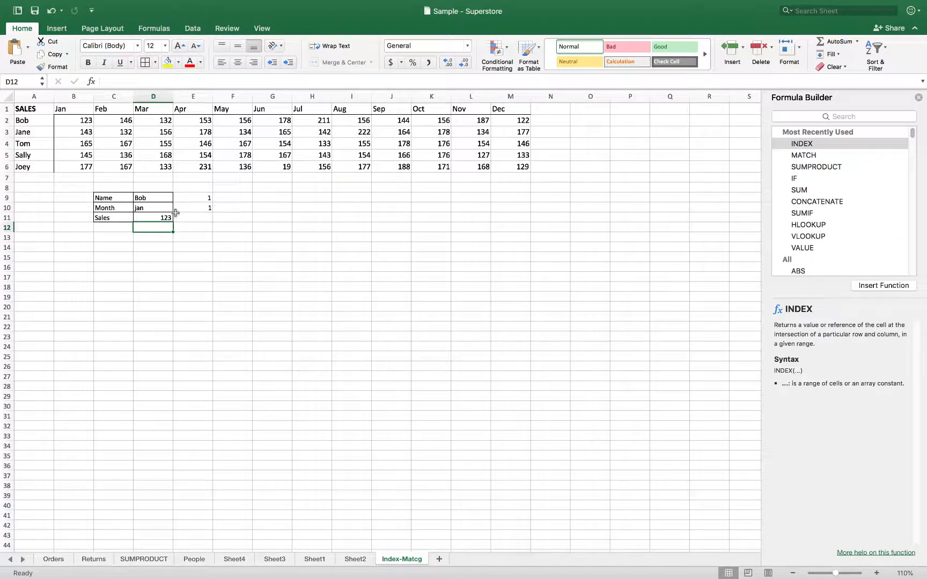
Copy the expression MATCH(D9,A2:A6,0) from the formula in E9, without the equals sign, leaving E9 as it is
left_click(194, 197)
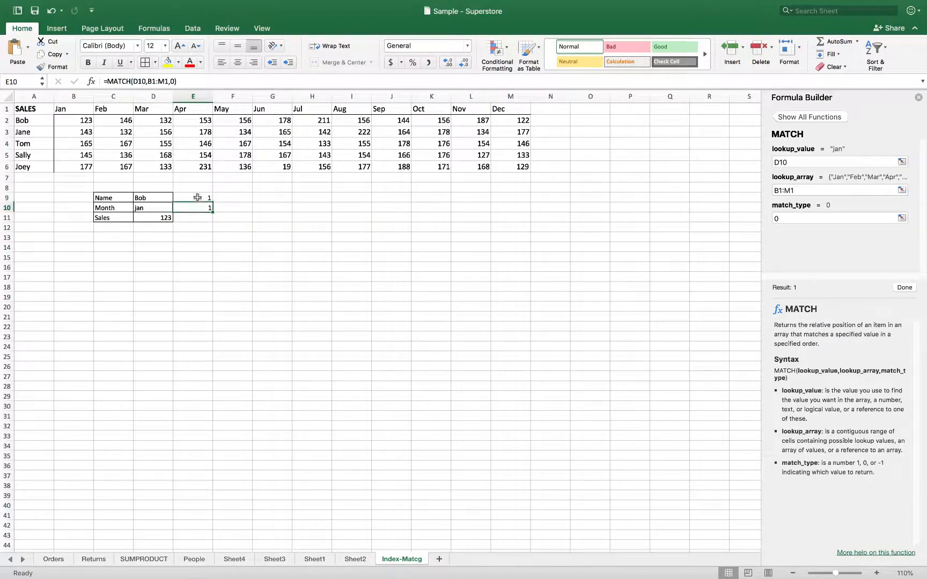
left_click(169, 217)
left_click(192, 198)
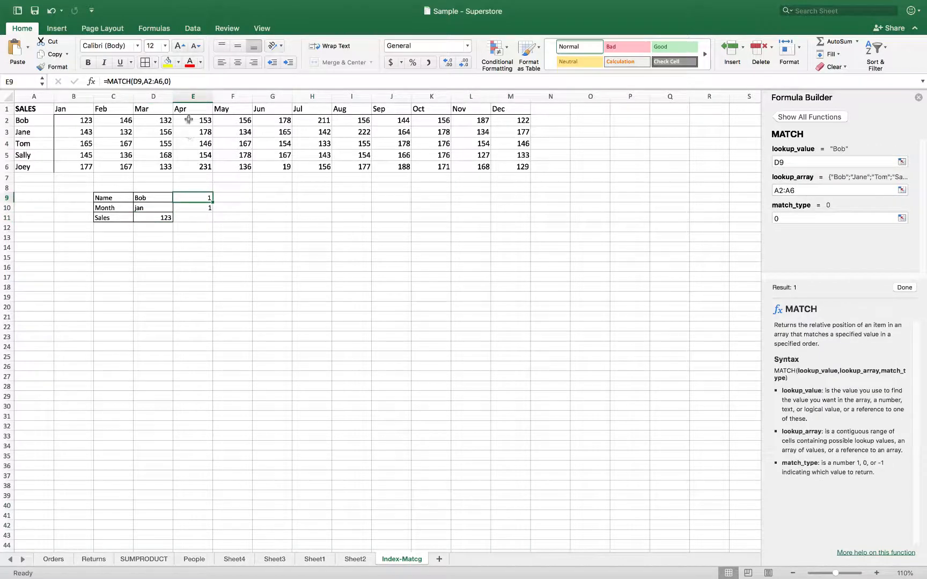
left_click_drag(176, 83, 107, 84)
key("super+c")
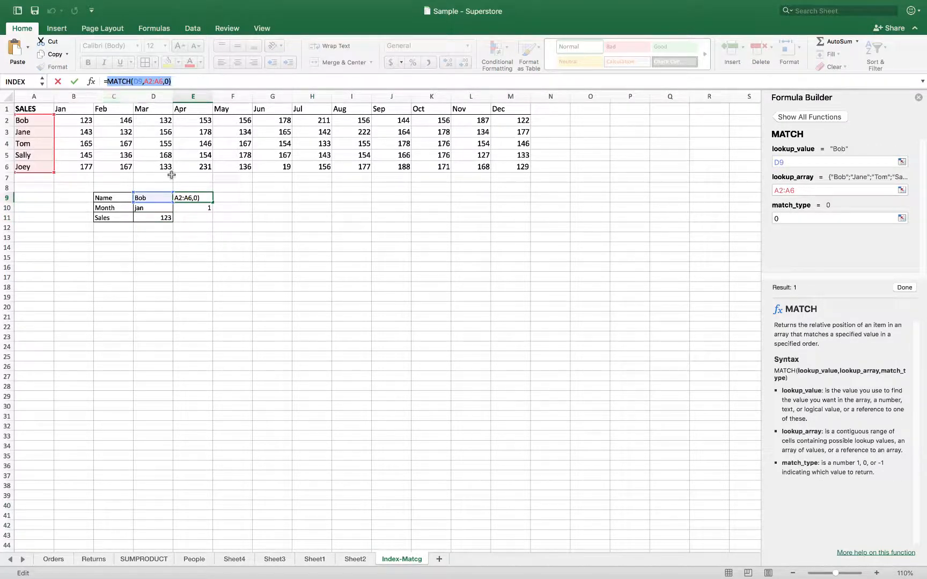
key("Escape")
Replace the E9 row reference in the D11 INDEX formula with the copied MATCH(D9,A2:A6,0) and commit the formula
left_click(155, 218)
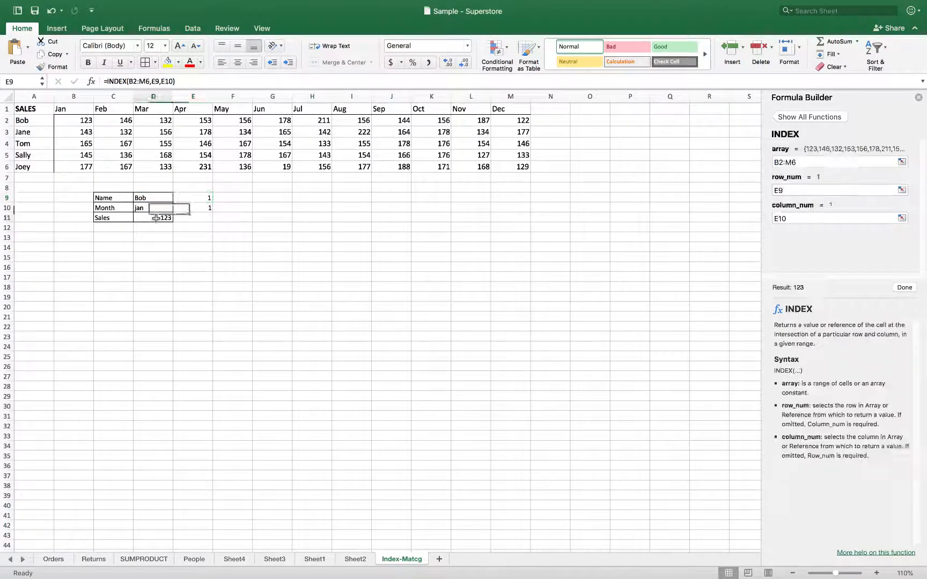
left_click(159, 81)
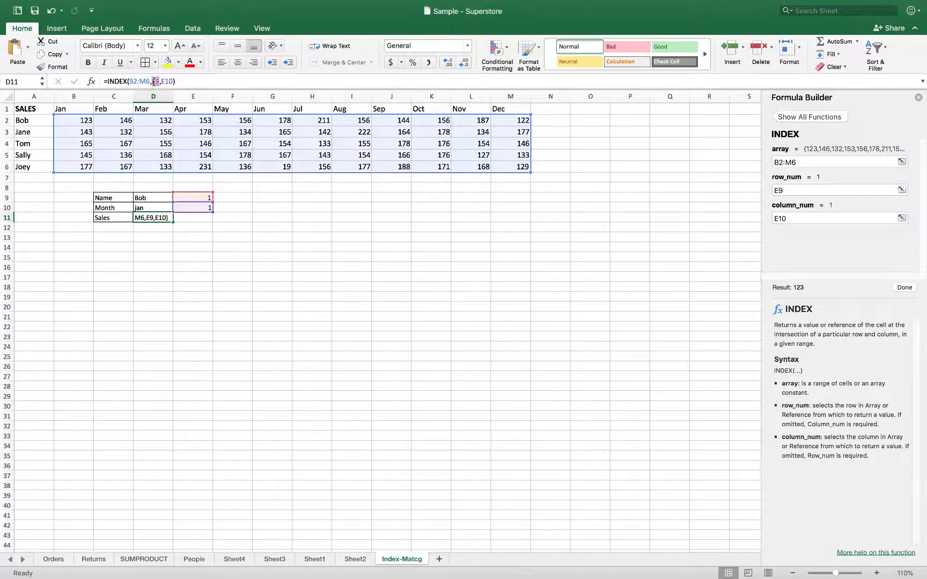
double_click(155, 81)
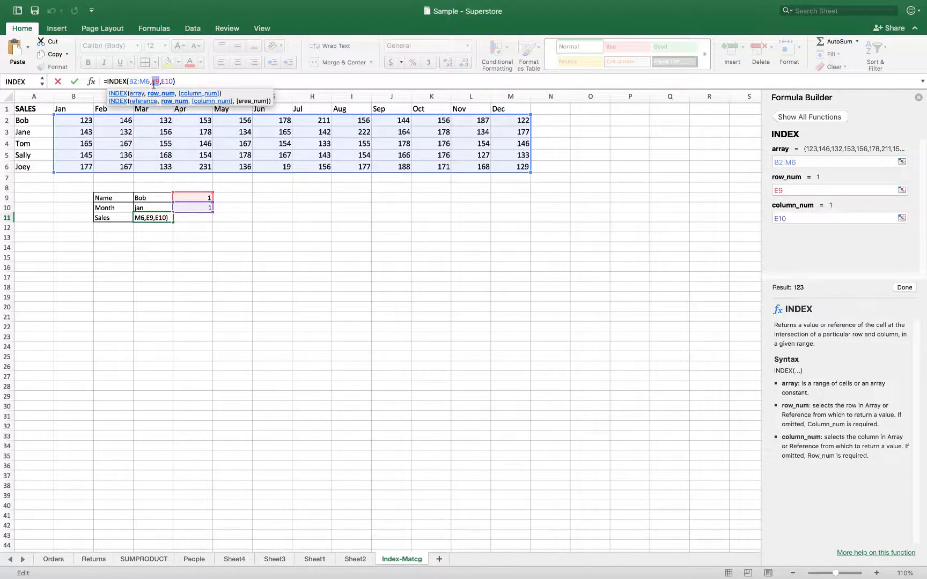
key("super+v")
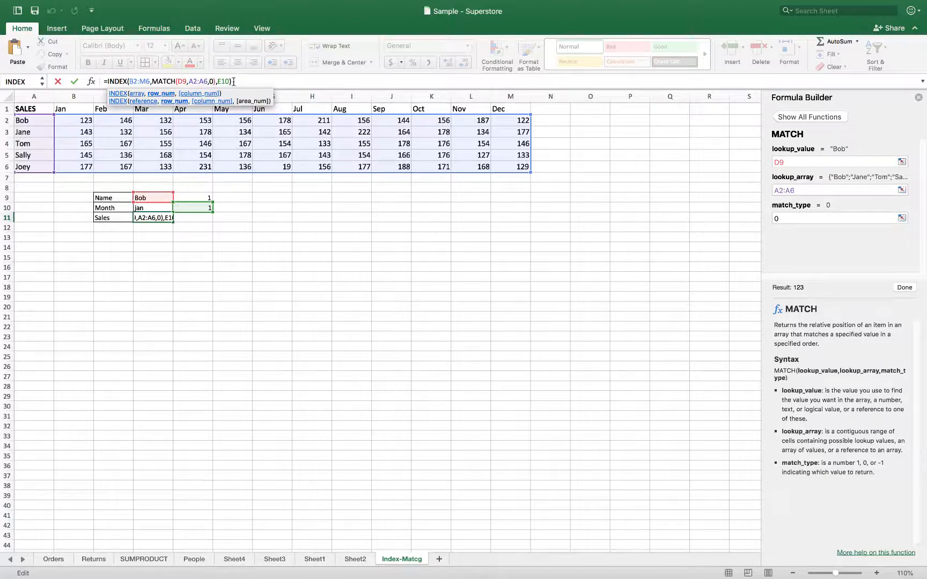
key("Return")
Copy the expression MATCH(D10,B1:M1,0) from the formula in E10, without the equals sign, leaving E10 as it is
left_click(195, 208)
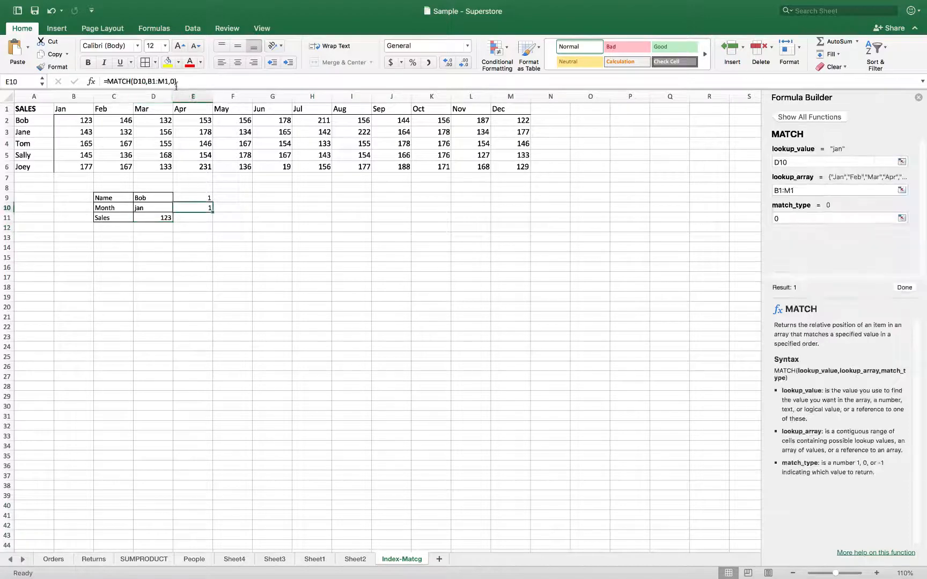
left_click_drag(177, 81, 110, 81)
key("ctrl+c")
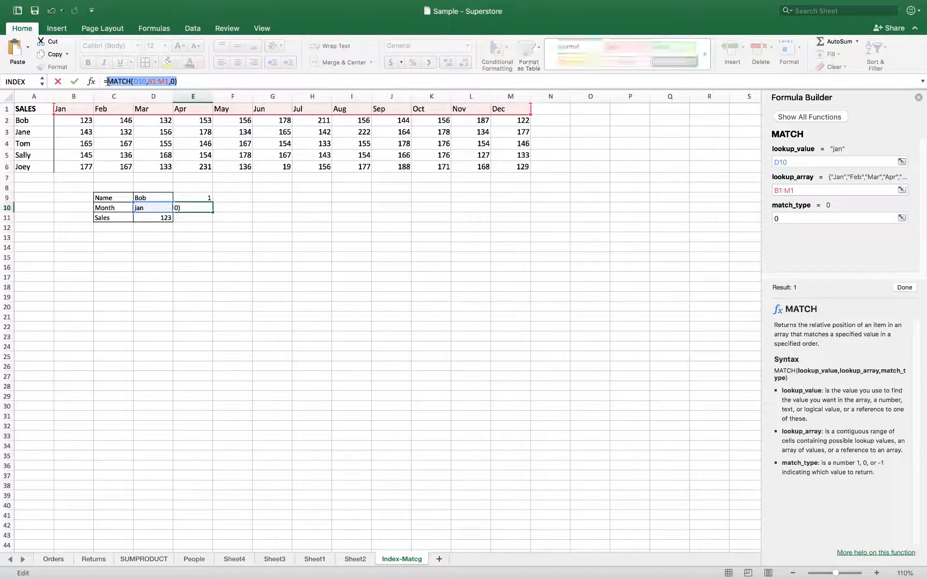
left_click(151, 218)
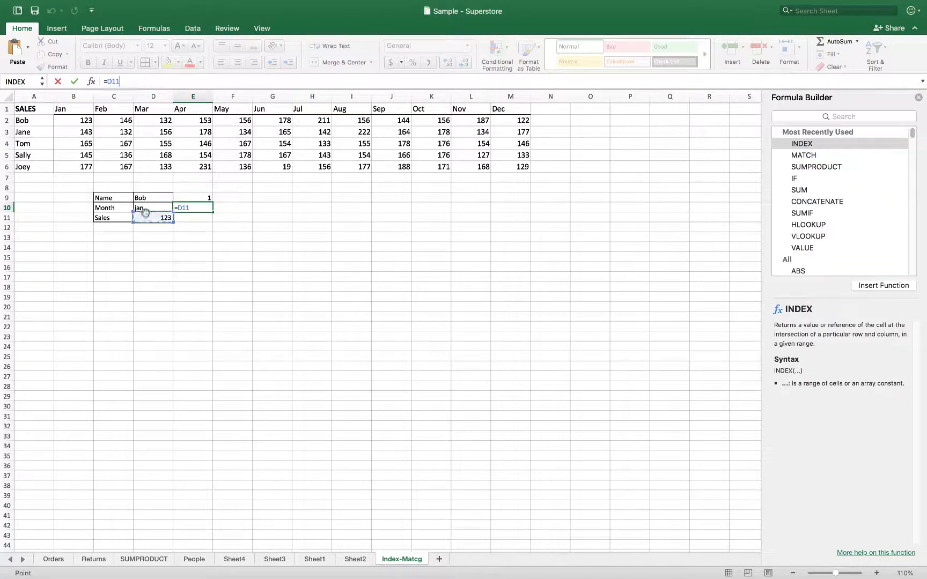
key("Escape")
Replace the E10 column reference in the D11 INDEX formula with the copied MATCH(D10,B1:M1,0) and commit the formula
left_click(160, 218)
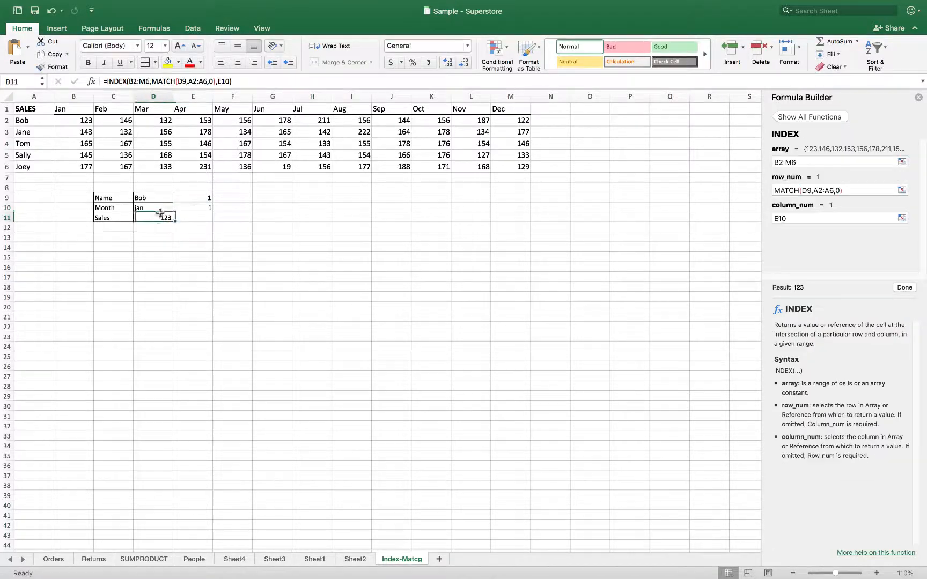
double_click(228, 82)
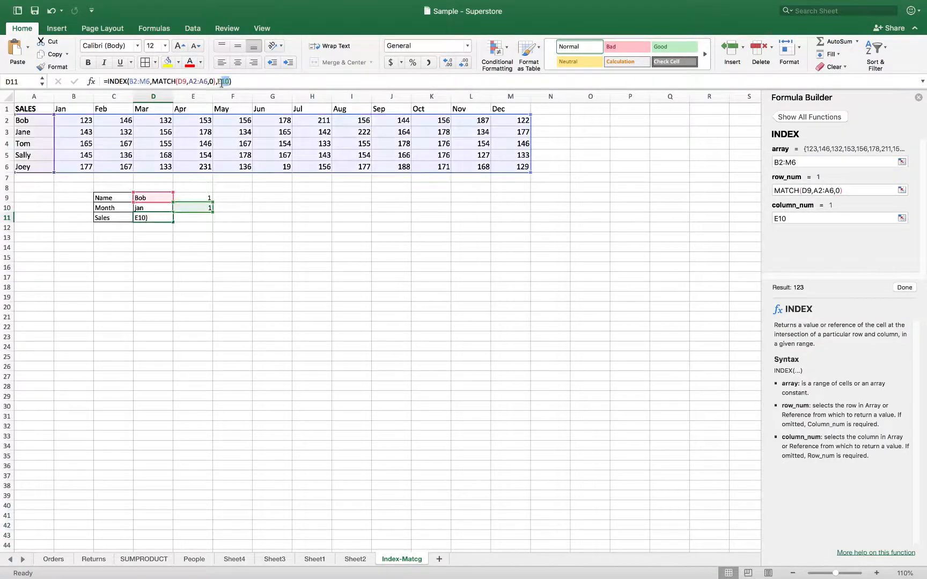
key("ctrl+v")
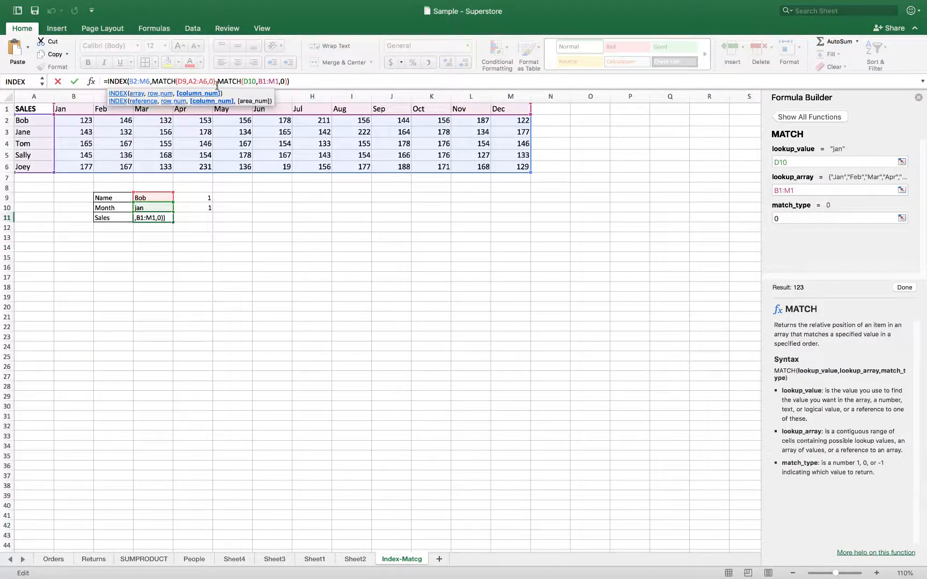
key("Return")
Clear the helper MATCH formulas from cells E9 and E10
left_click(207, 197)
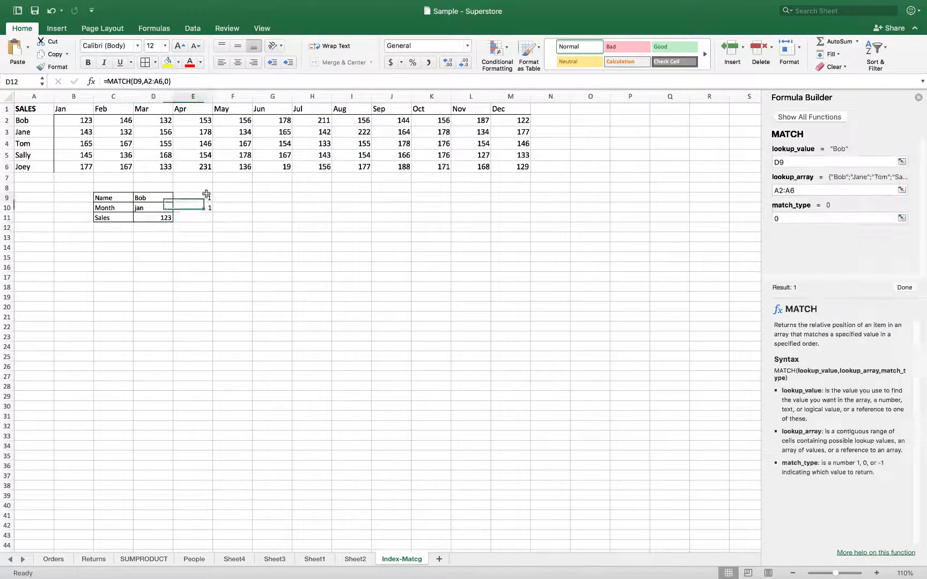
key("Delete")
key("Down")
key("Delete")
key("Down")
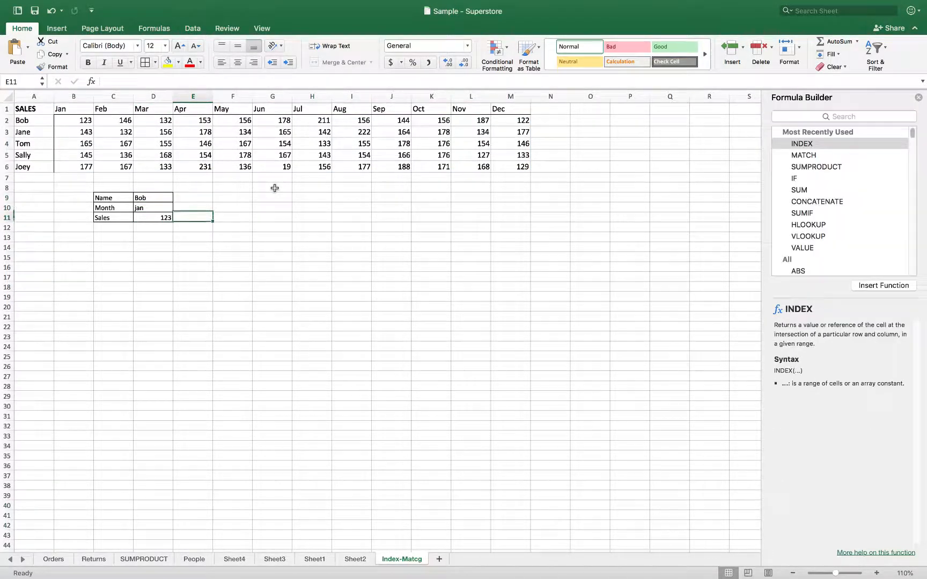
Enter the name from A6 as the lookup name in D9 and apr as the month in D10
left_click(162, 201)
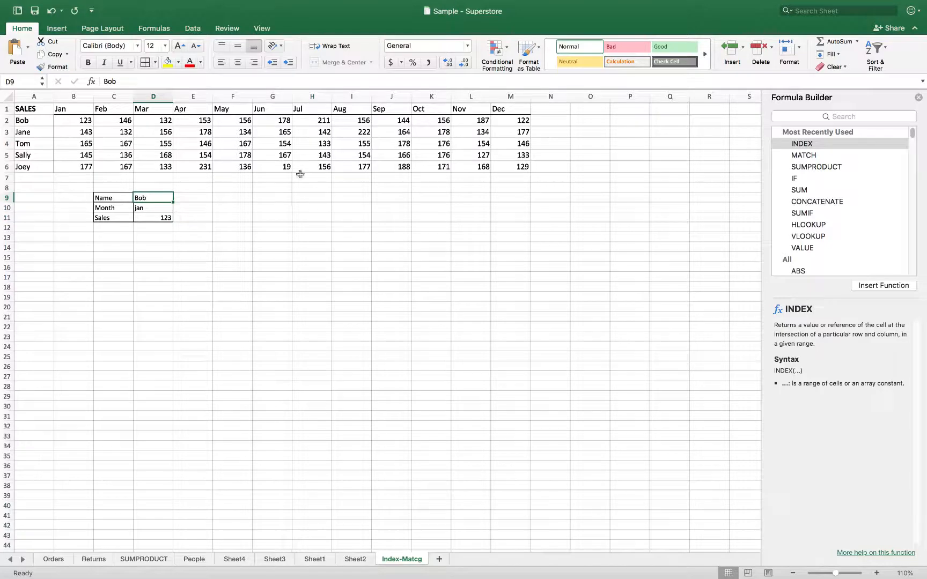
left_click(141, 218)
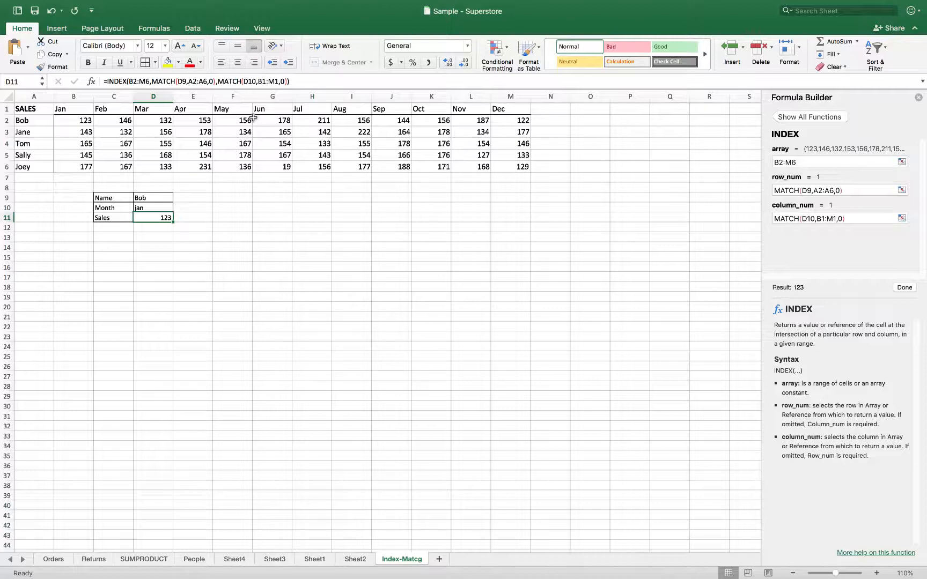
left_click(137, 198)
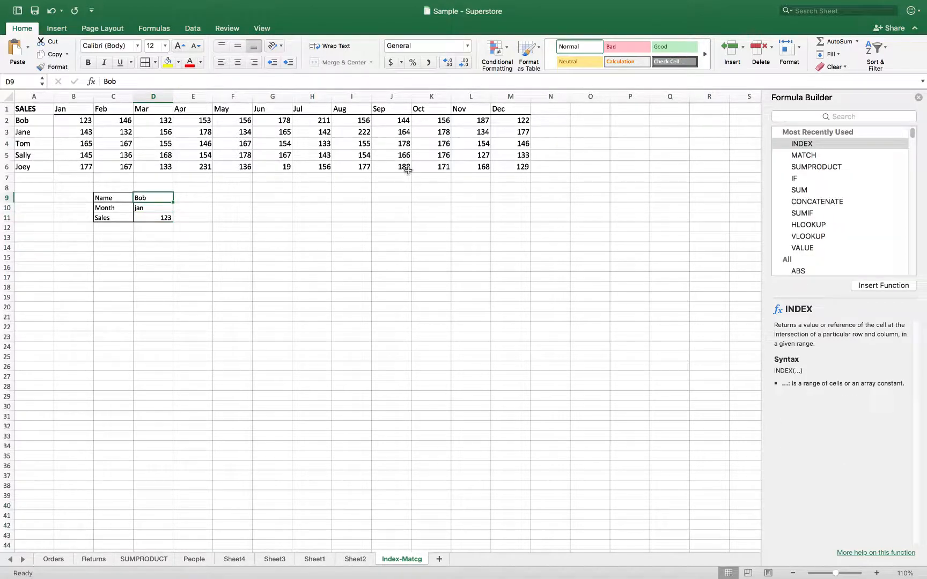
type("JOey")
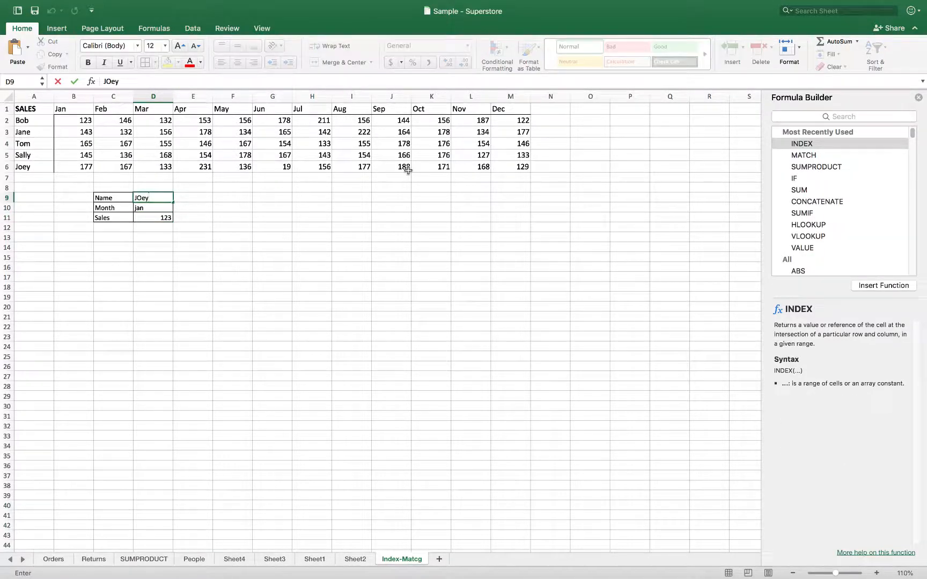
key("Return")
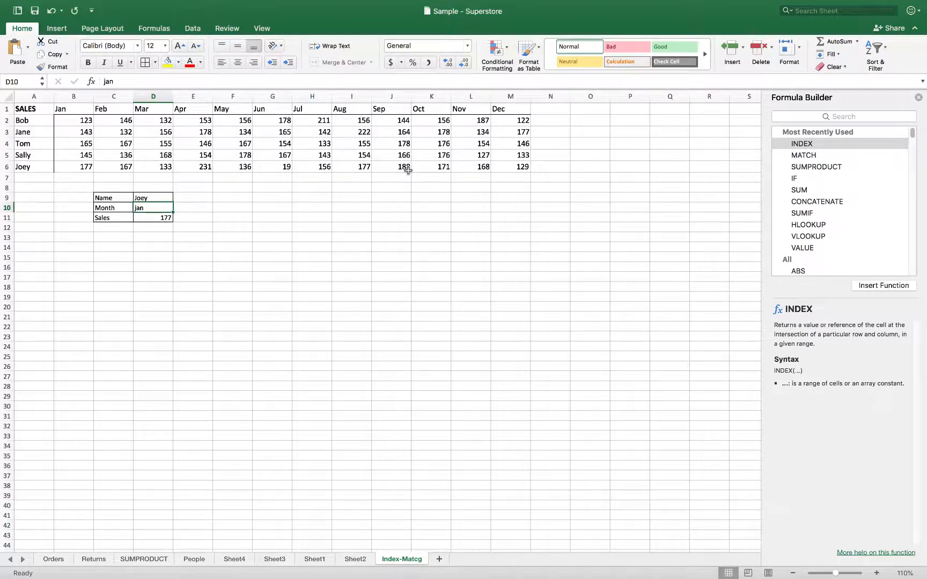
type("apr")
key("Return")
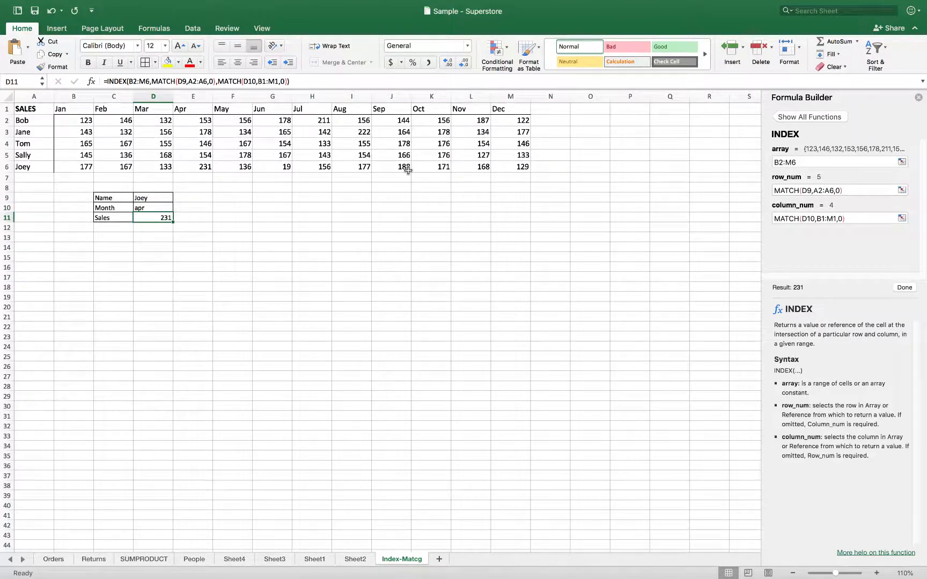
Check the D11 result against table cell E6, and compare the name cells A5 and A6 with the lookup formula
left_click(200, 167)
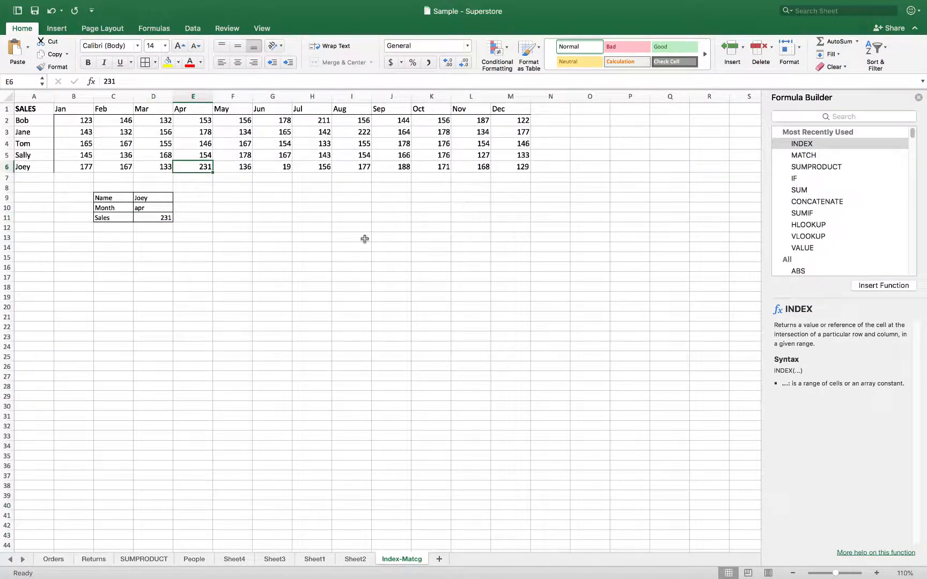
left_click(192, 217)
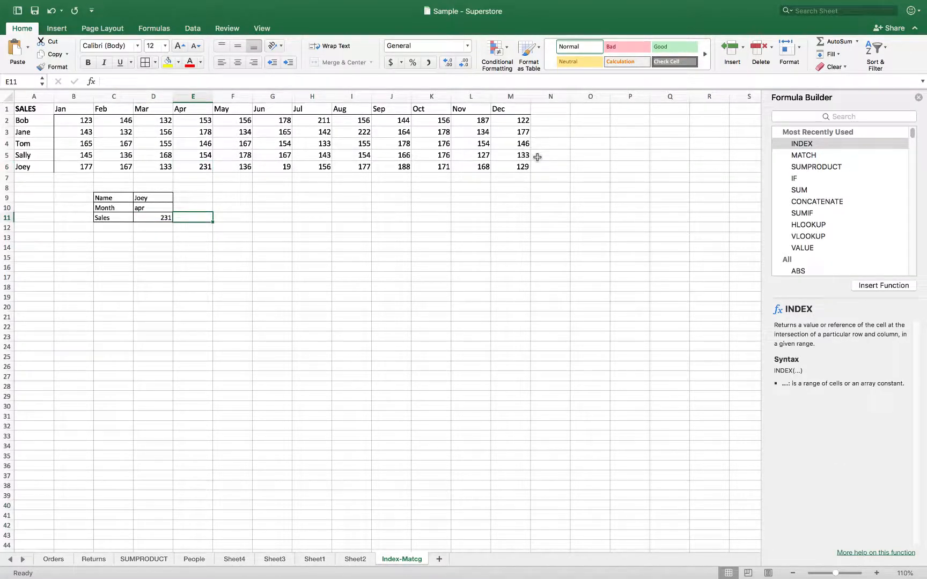
left_click(152, 217)
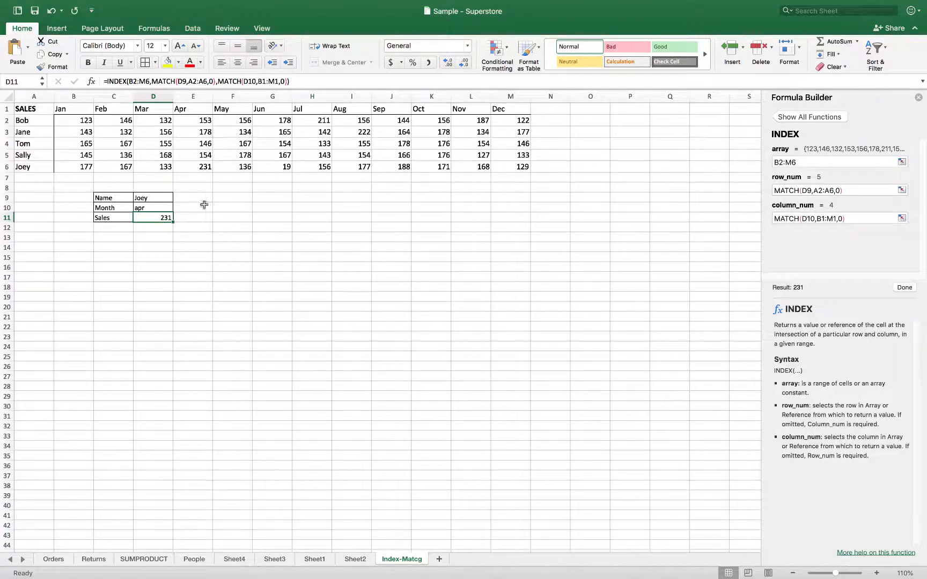
left_click(61, 188)
left_click(39, 167)
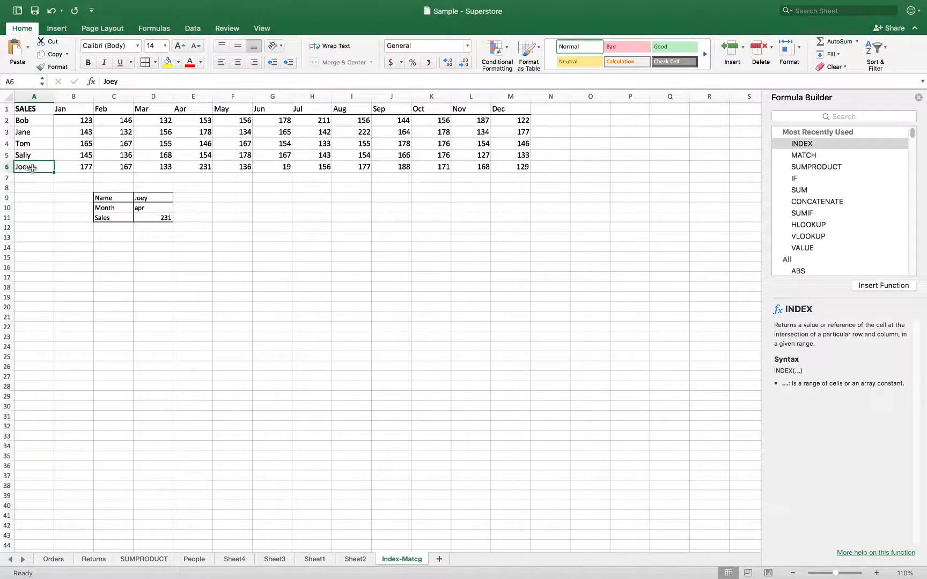
left_click(29, 155)
left_click(31, 166)
left_click(153, 218)
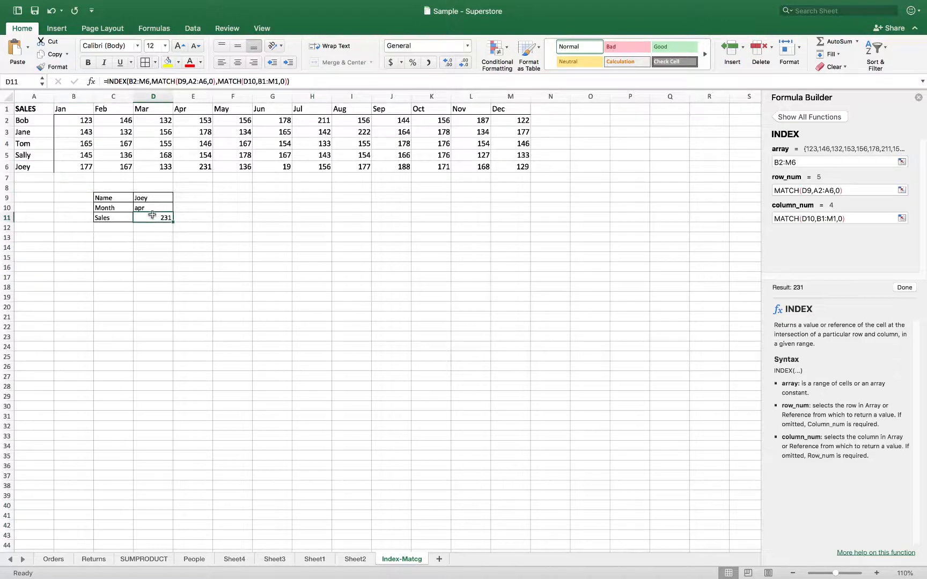
Try match type 1 for the first MATCH in the D11 formula, discarding it so the formula keeps match type 0
left_click(187, 81)
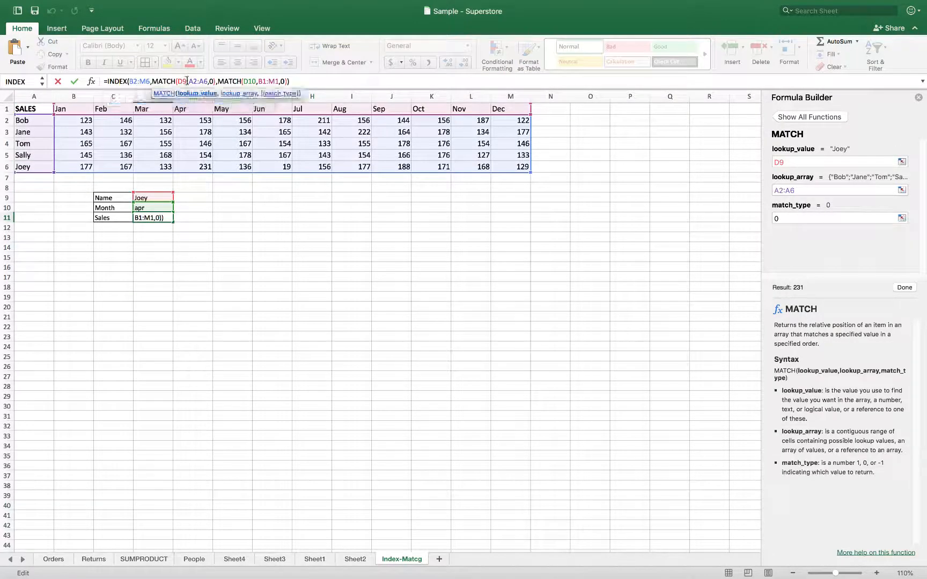
left_click(786, 219)
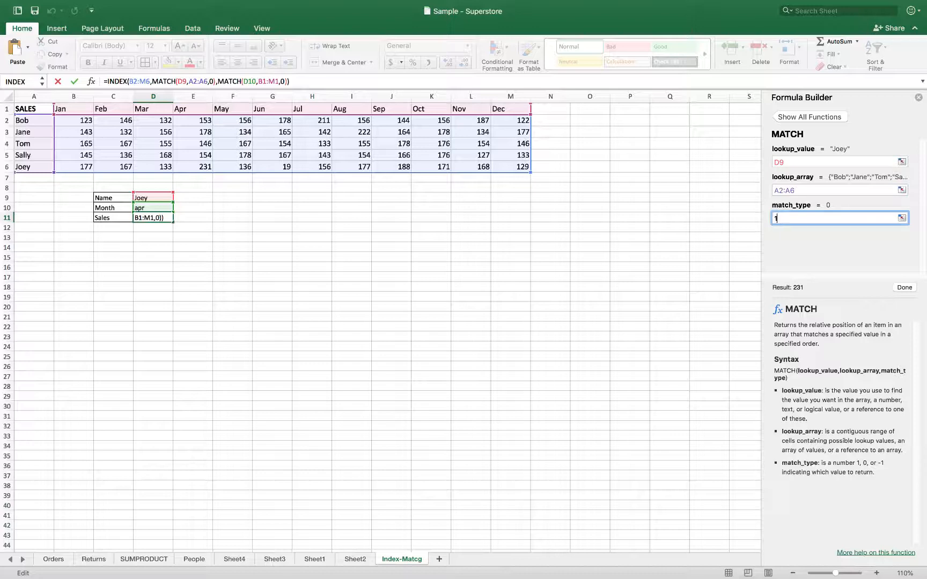
key("BackSpace")
key("Return")
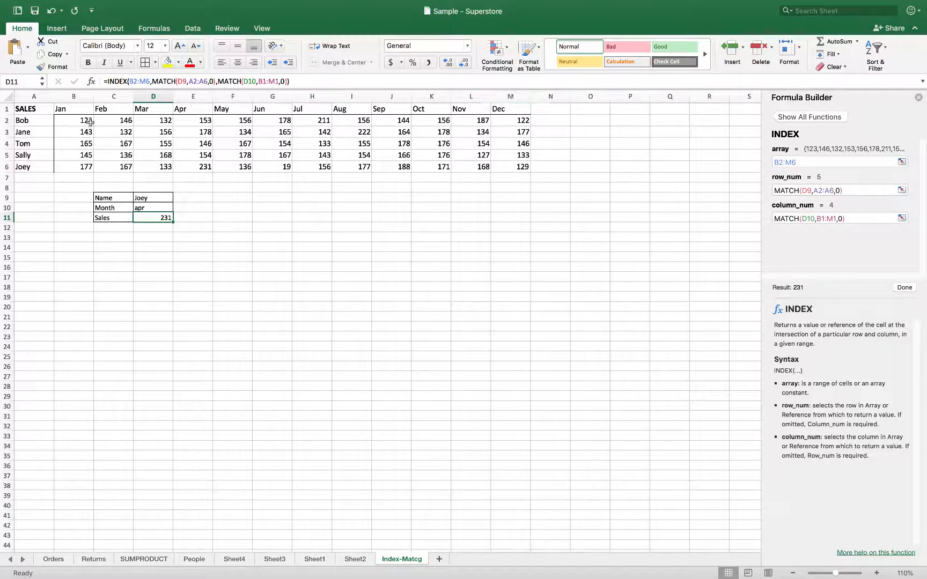
left_click(147, 209)
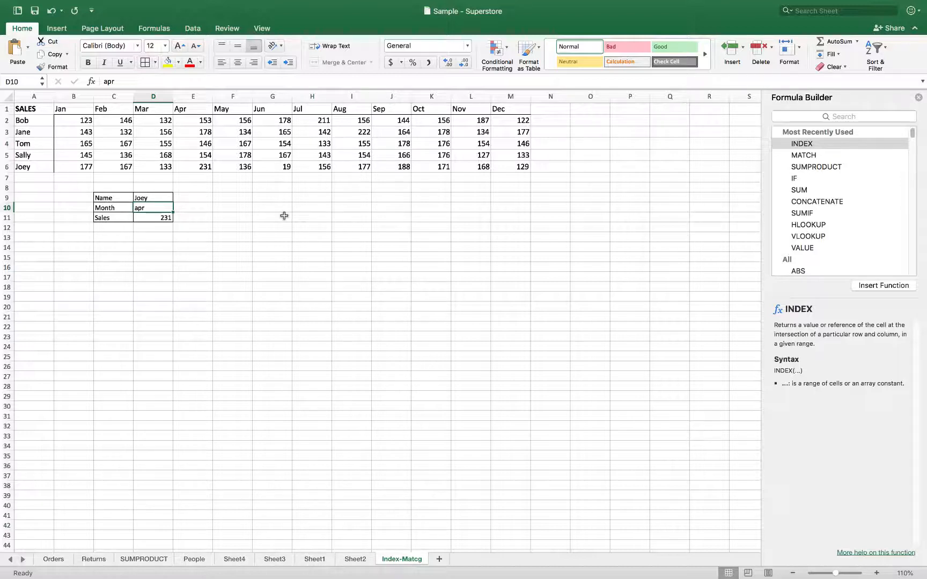
left_click(161, 218)
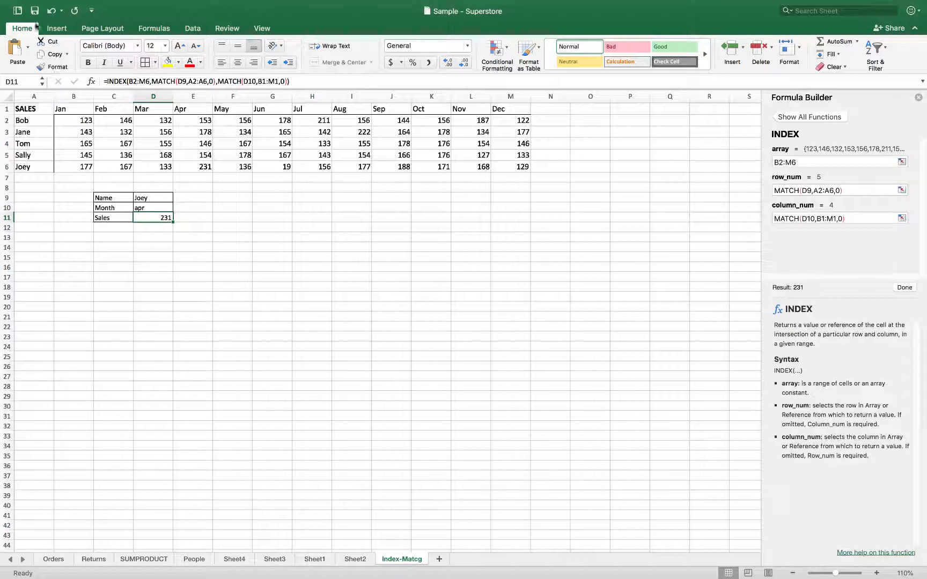